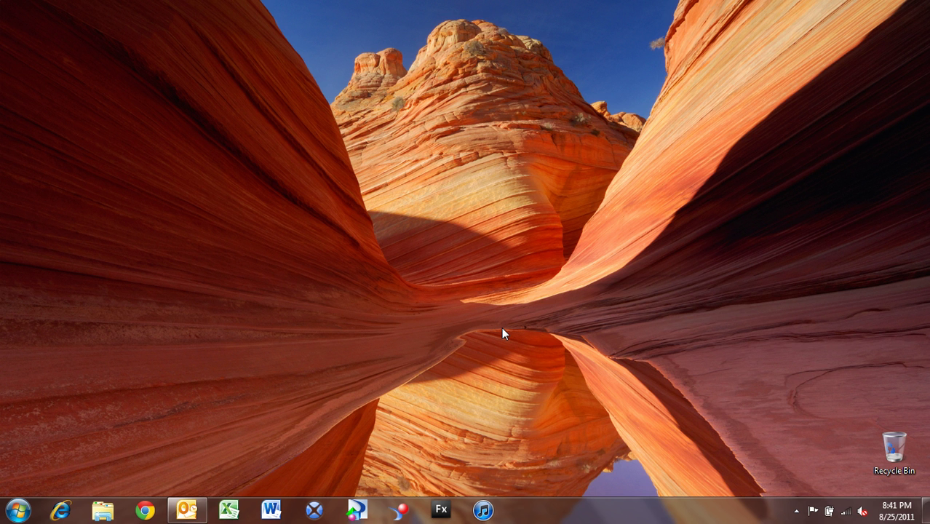
# - In Chrome, search 'google news' and open the Available Google News Feeds help page
pyautogui.click(139, 502)
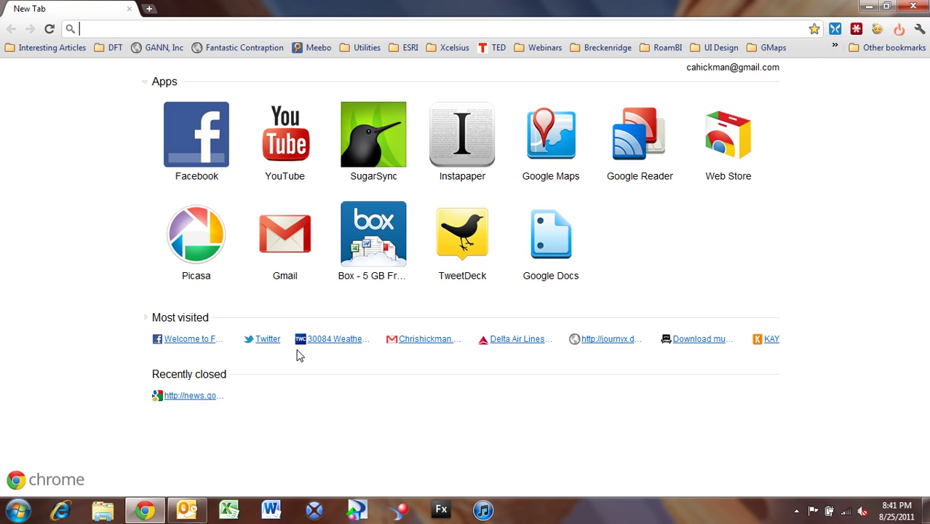
pyautogui.write('google news')
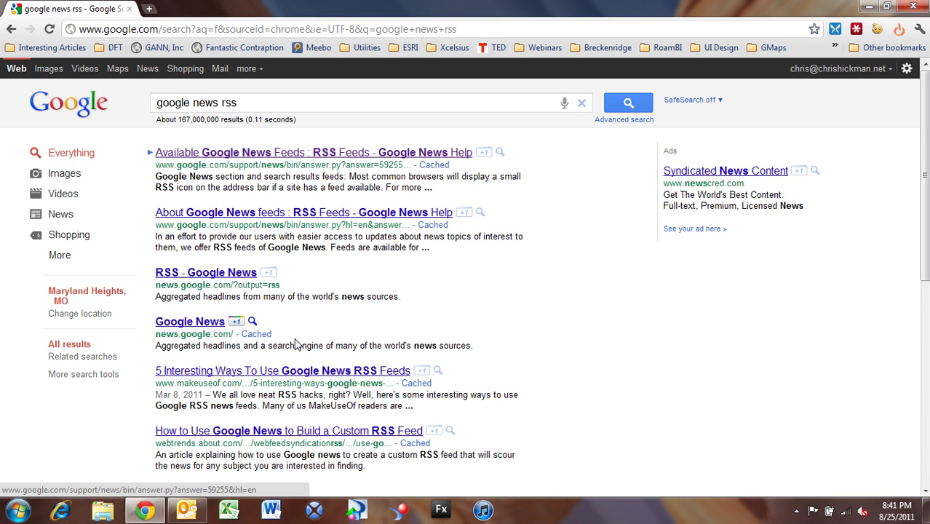
pyautogui.click(230, 154)
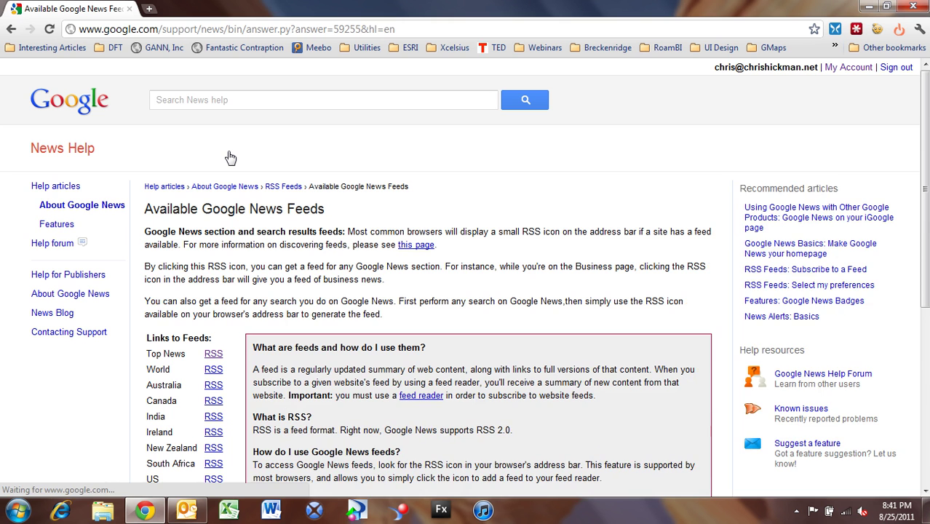
pyautogui.scroll(-2, 226, 232)
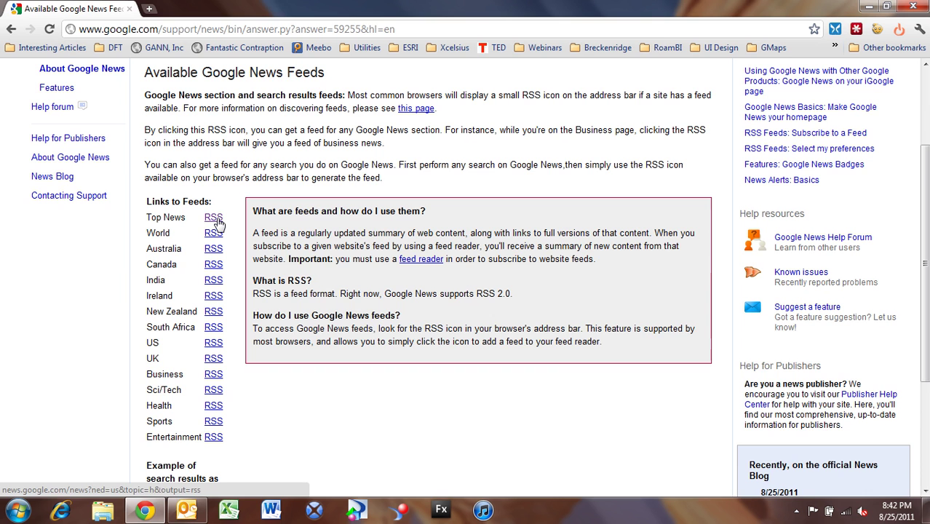
# - Open the Top News RSS feed and look over its title and headline entries
pyautogui.click(217, 222)
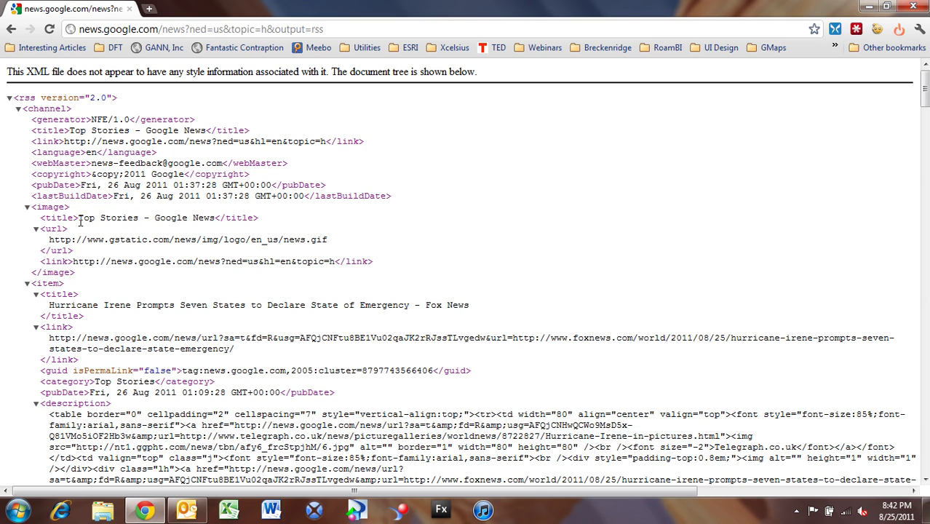
pyautogui.moveTo(78, 219); pyautogui.dragTo(215, 221)
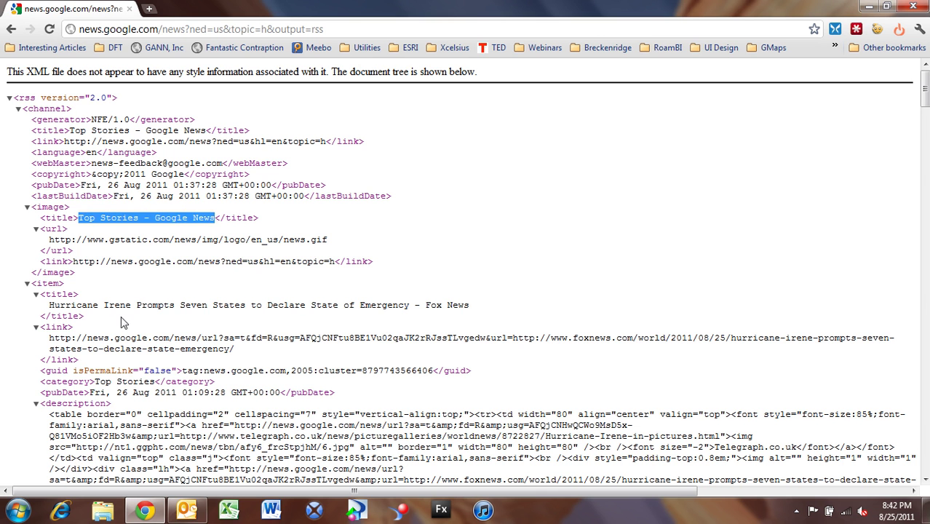
pyautogui.scroll(-2, 123, 320)
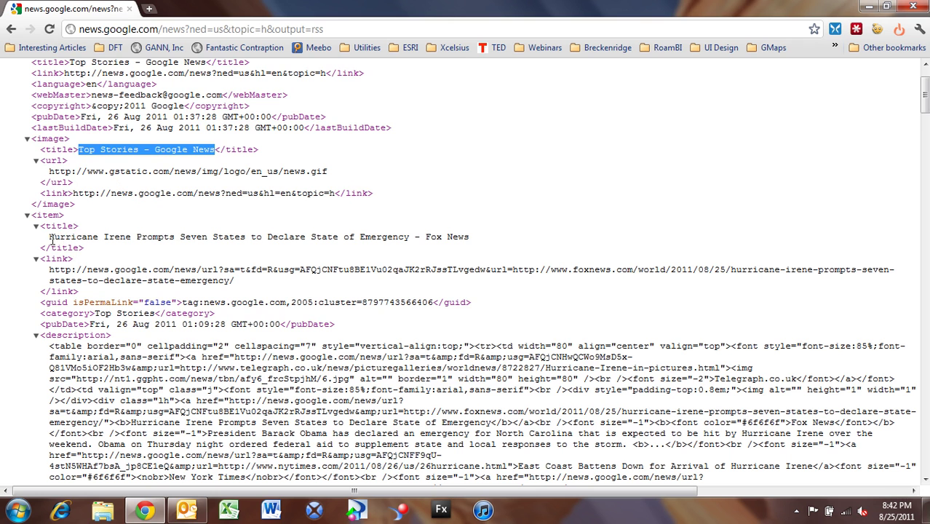
pyautogui.moveTo(49, 237); pyautogui.dragTo(508, 240)
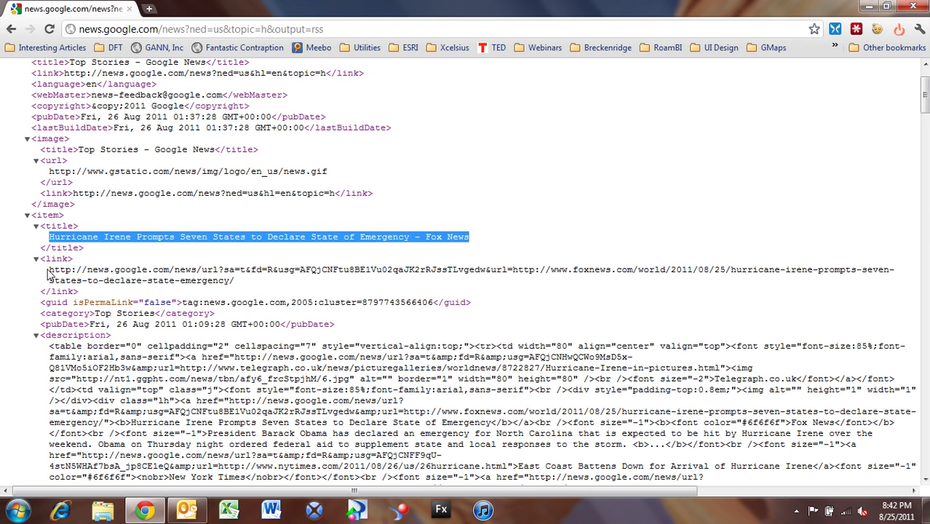
pyautogui.moveTo(49, 271); pyautogui.dragTo(252, 285)
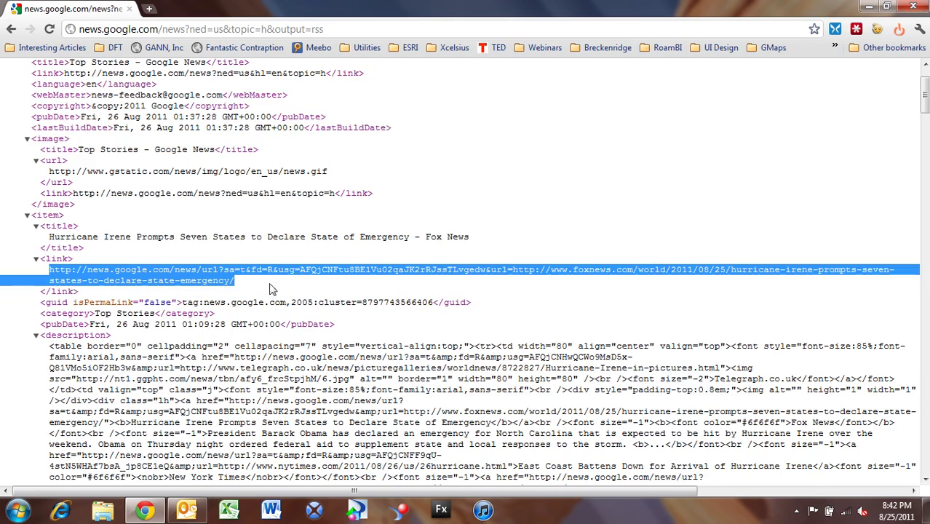
pyautogui.scroll(-2, 233, 291)
pyautogui.scroll(-4, 206, 291)
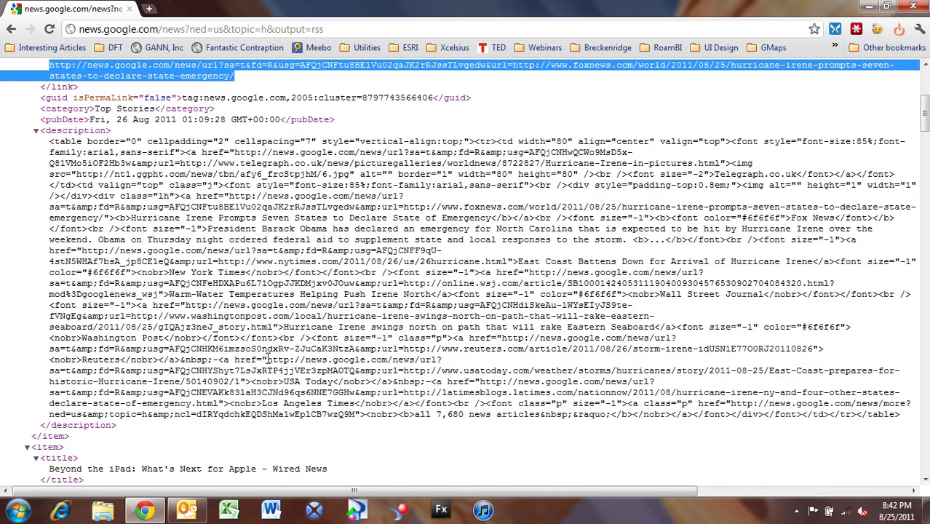
pyautogui.scroll(6, 268, 359)
# - Copy the feed's web address from the address bar and close Chrome
pyautogui.hotkey('ctrl', 'l')
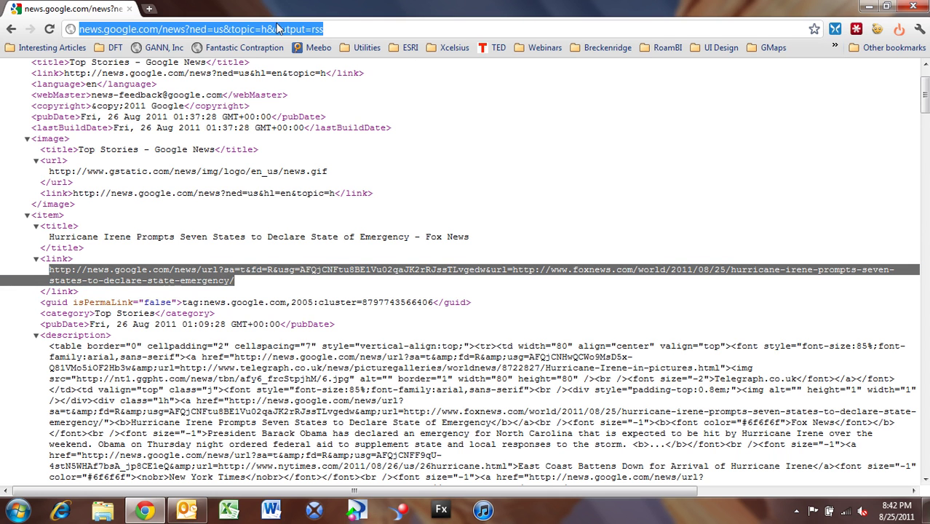
pyautogui.rightClick(277, 28)
pyautogui.click(307, 68)
pyautogui.click(920, 8)
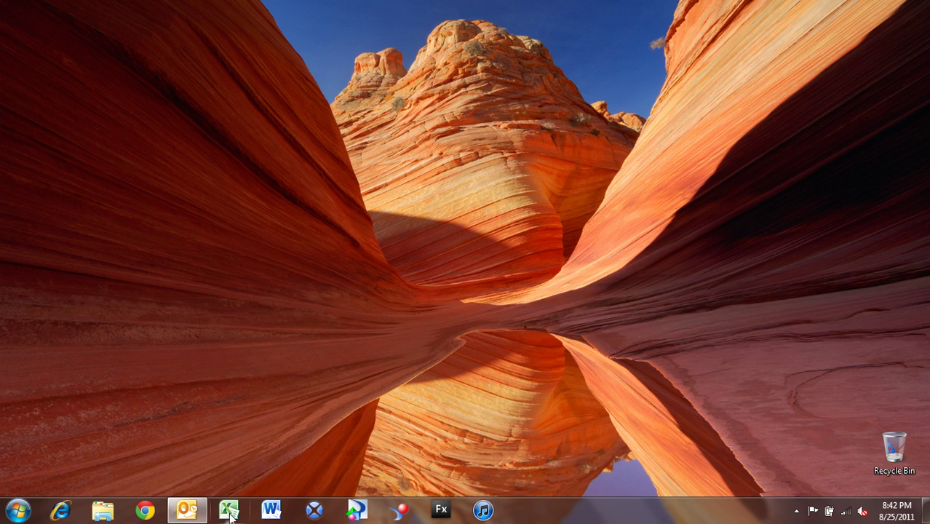
# - Start Excel, maximize the blank Book1 workbook and show the Data ribbon
pyautogui.click(230, 512)
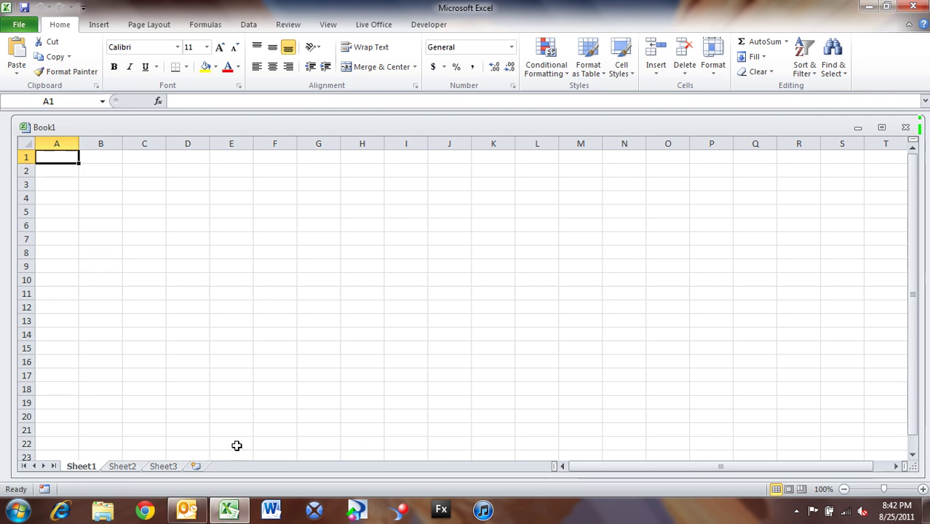
pyautogui.click(881, 127)
pyautogui.click(248, 27)
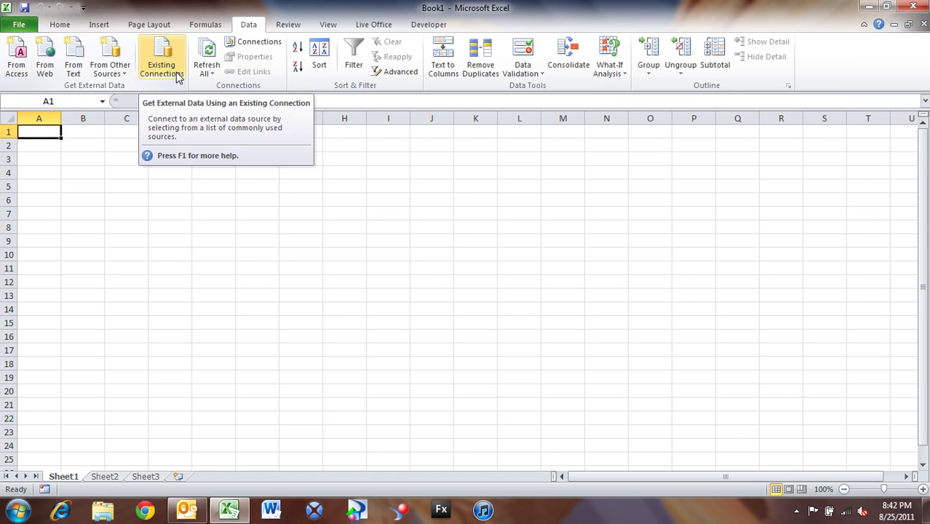
# - Start a From Web query and load the pasted Google News feed address
pyautogui.click(50, 65)
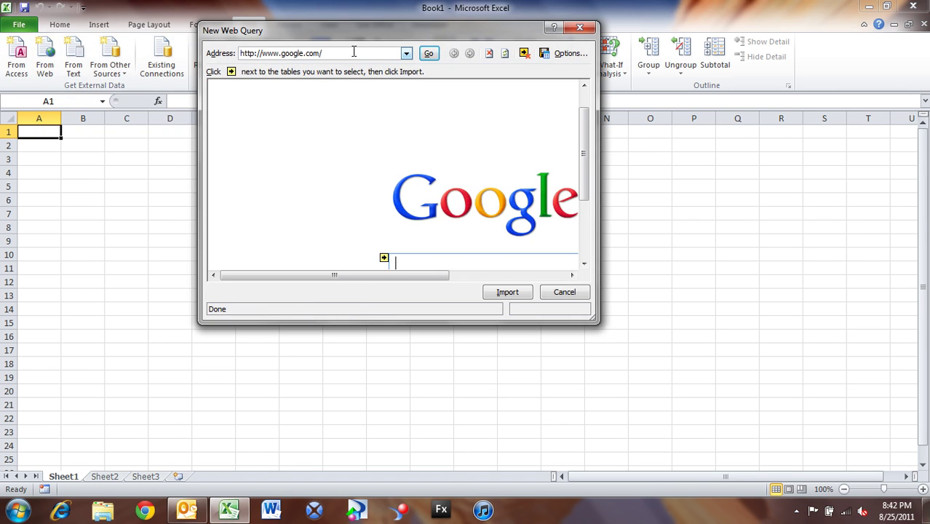
pyautogui.moveTo(353, 53); pyautogui.dragTo(179, 43)
pyautogui.hotkey('ctrl', 'v')
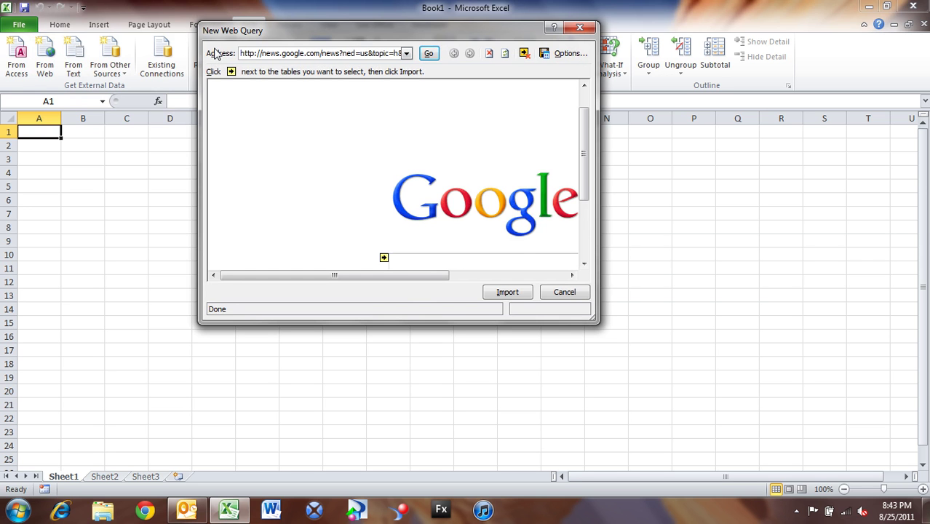
pyautogui.click(428, 53)
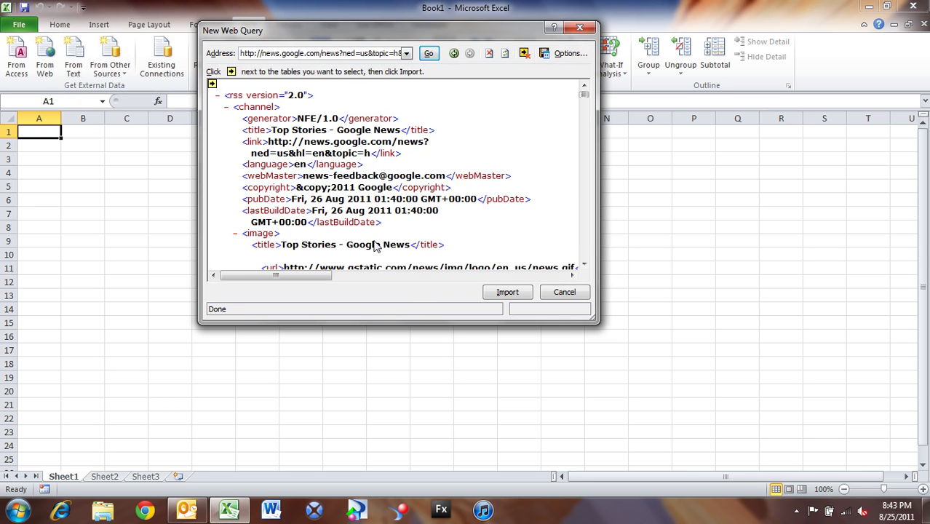
# - Select the whole feed page and import it as an XML table at $A$1
pyautogui.moveTo(592, 318); pyautogui.dragTo(763, 463)
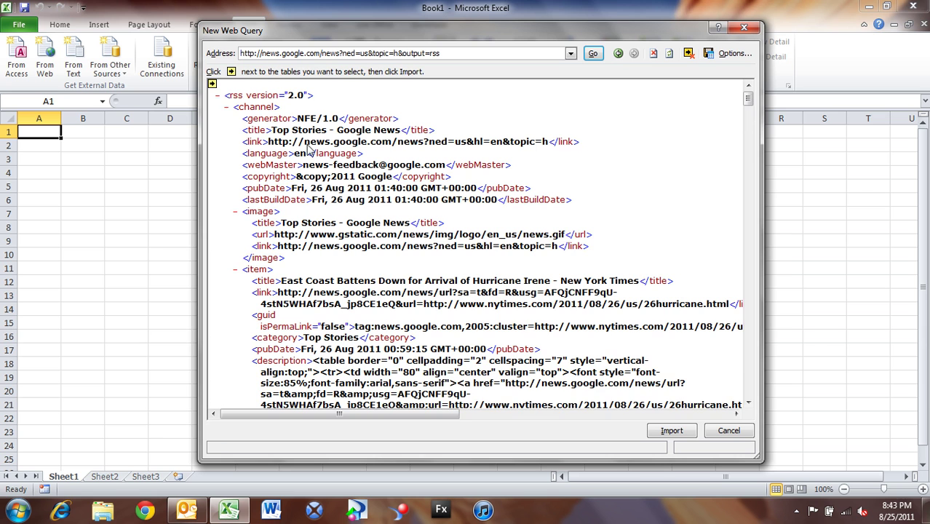
pyautogui.click(212, 85)
pyautogui.click(212, 85)
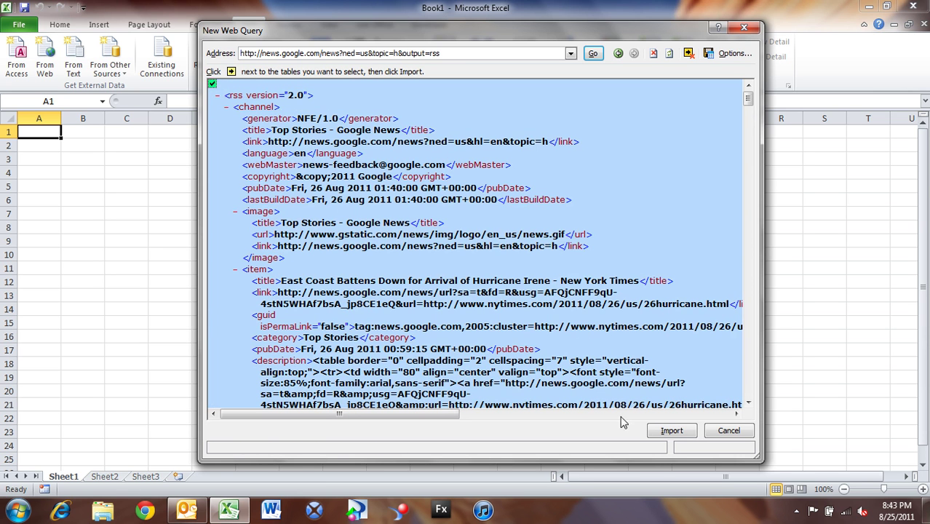
pyautogui.click(670, 430)
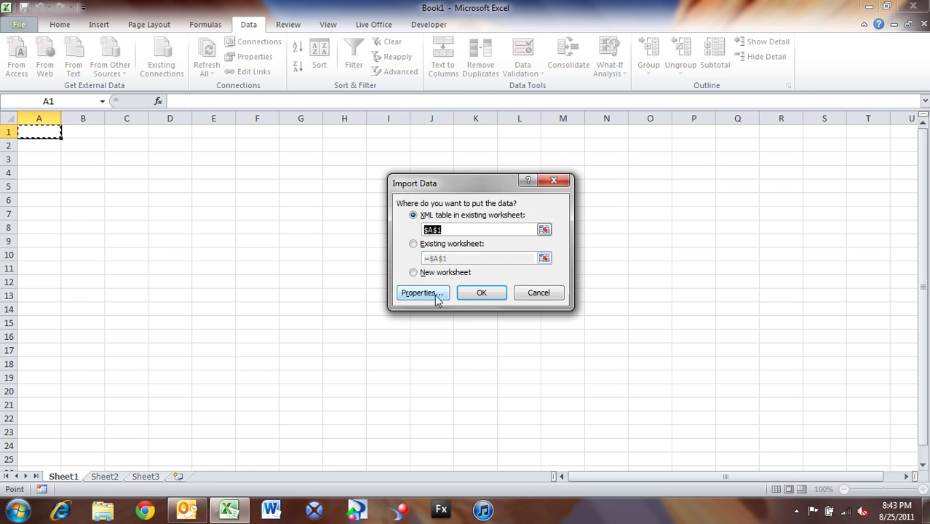
pyautogui.click(479, 292)
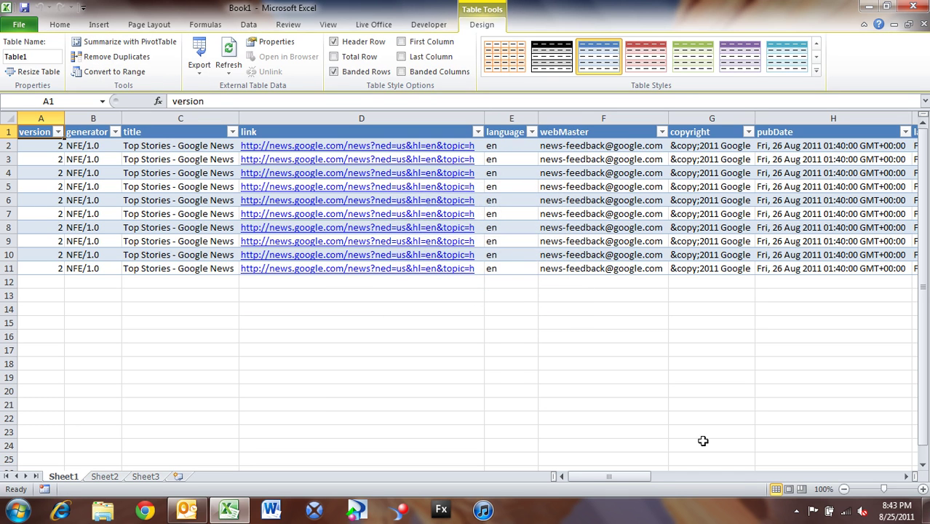
pyautogui.moveTo(643, 481); pyautogui.dragTo(631, 484)
pyautogui.click(42, 148)
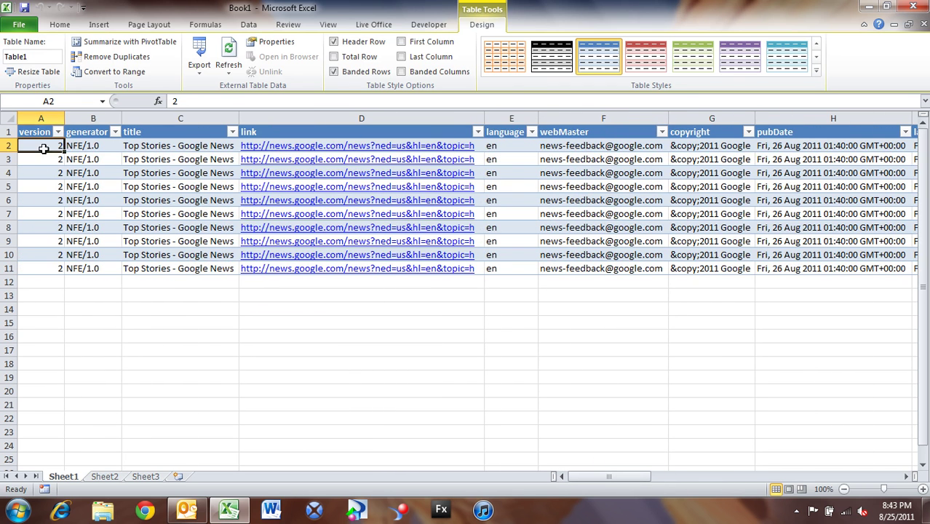
pyautogui.click(92, 149)
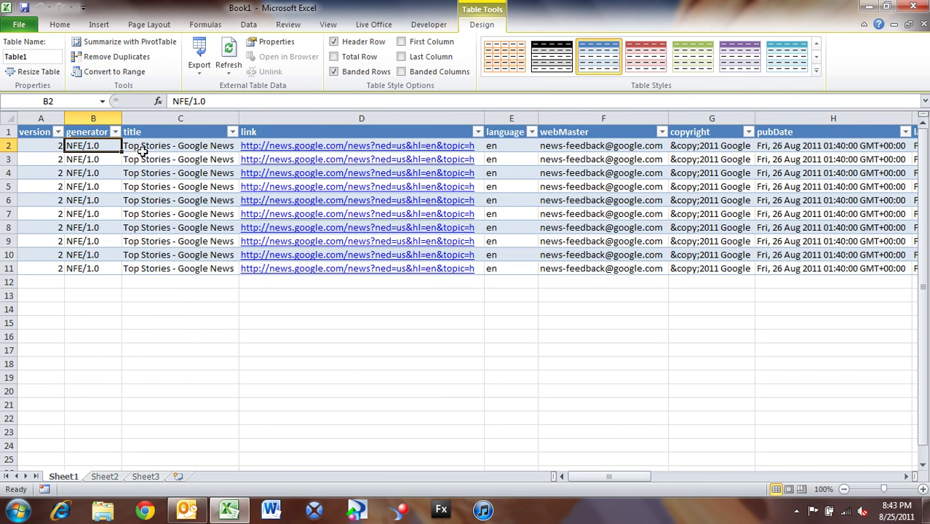
pyautogui.click(142, 151)
pyautogui.press('Right')
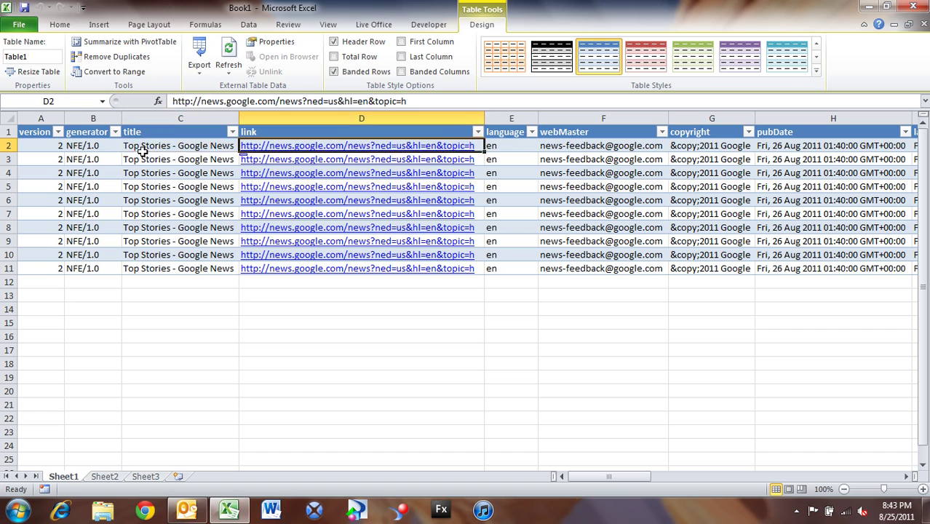
pyautogui.press('Left')
pyautogui.press('Right')
pyautogui.press('Right')
pyautogui.press('Right')
pyautogui.press('Right')
pyautogui.press('Right')
pyautogui.press('Right')
pyautogui.press('Right')
pyautogui.press('Right')
pyautogui.press('Right')
pyautogui.press('Right')
pyautogui.press('Right')
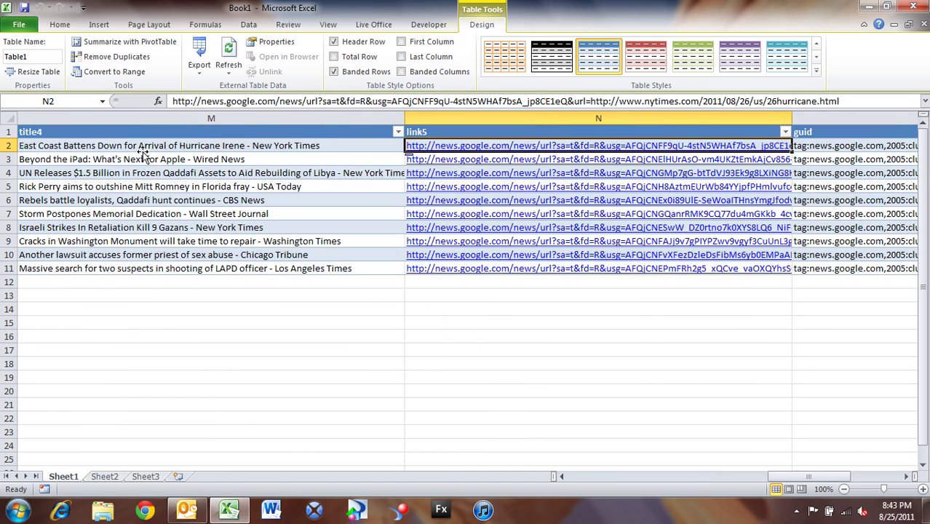
pyautogui.press('Left')
pyautogui.press('Down')
pyautogui.press('Down')
pyautogui.press('Down')
pyautogui.press('Down')
pyautogui.press('Down')
pyautogui.press('Down')
pyautogui.press('Down')
pyautogui.press('Down')
pyautogui.press('Down')
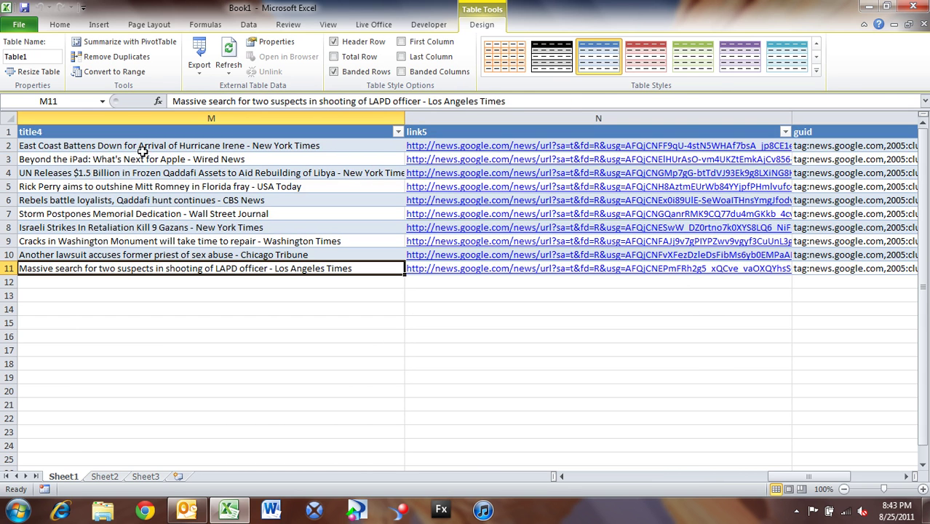
pyautogui.press('Right')
pyautogui.press('Up')
pyautogui.press('Up')
pyautogui.press('Up')
pyautogui.press('Up')
pyautogui.press('Up')
pyautogui.press('Up')
pyautogui.press('Up')
pyautogui.press('Up')
pyautogui.press('Up')
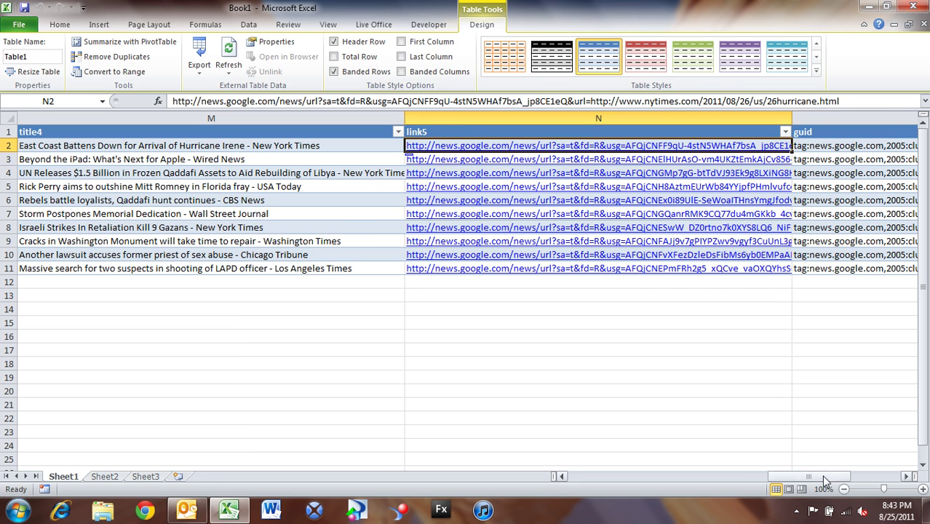
pyautogui.moveTo(822, 474); pyautogui.dragTo(831, 476)
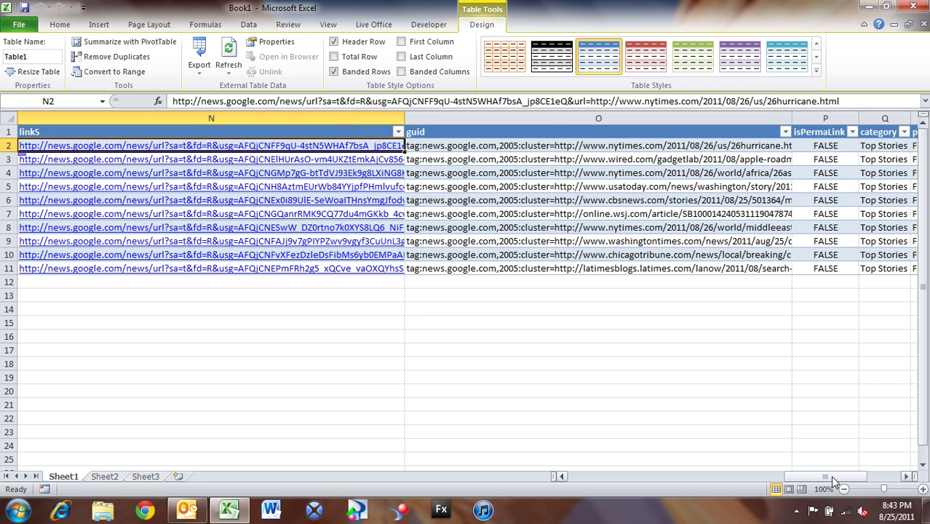
pyautogui.press('Right')
pyautogui.press('Right')
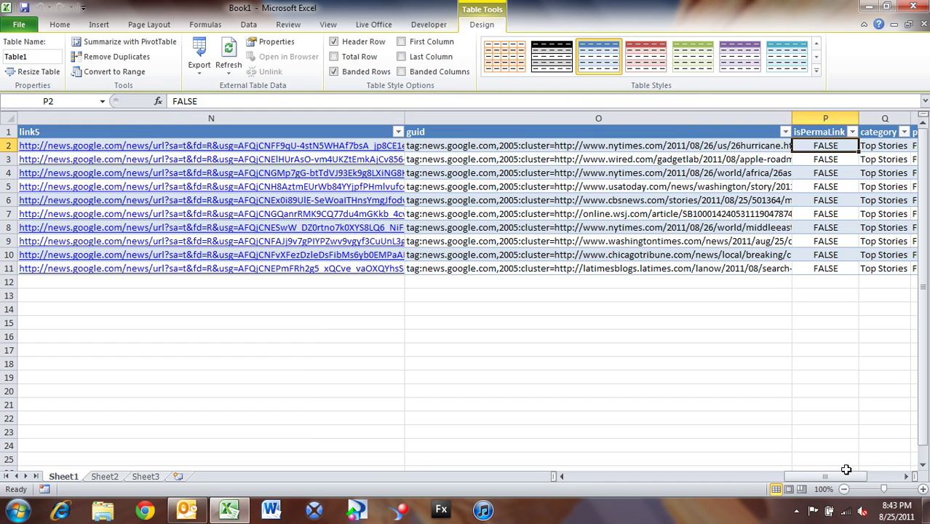
pyautogui.press('Right')
pyautogui.press('Right')
pyautogui.press('Right')
pyautogui.press('Right')
pyautogui.press('Left')
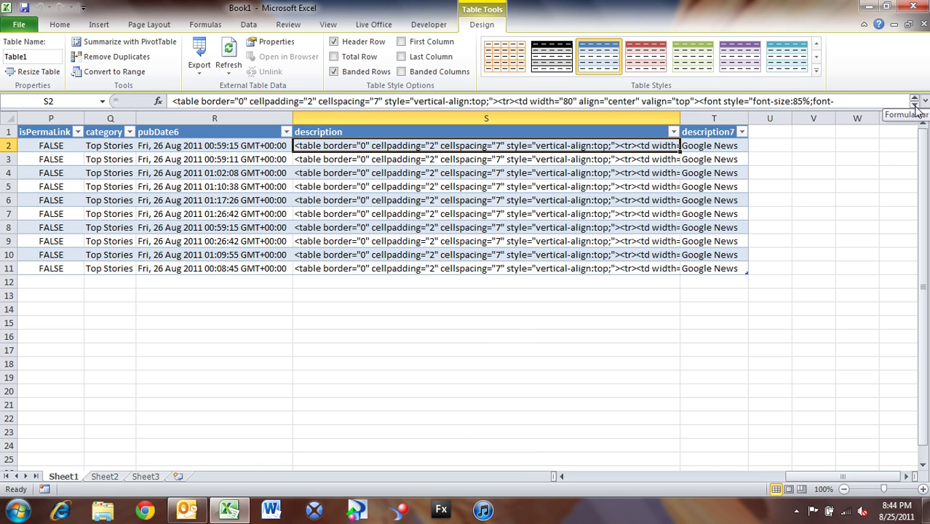
pyautogui.click(915, 105)
pyautogui.click(915, 105)
pyautogui.click(915, 105)
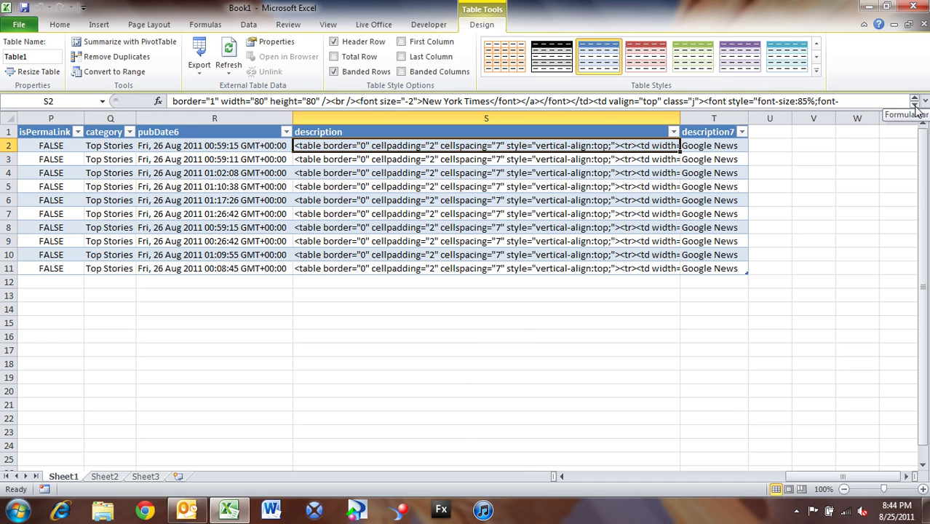
pyautogui.click(915, 105)
pyautogui.click(915, 104)
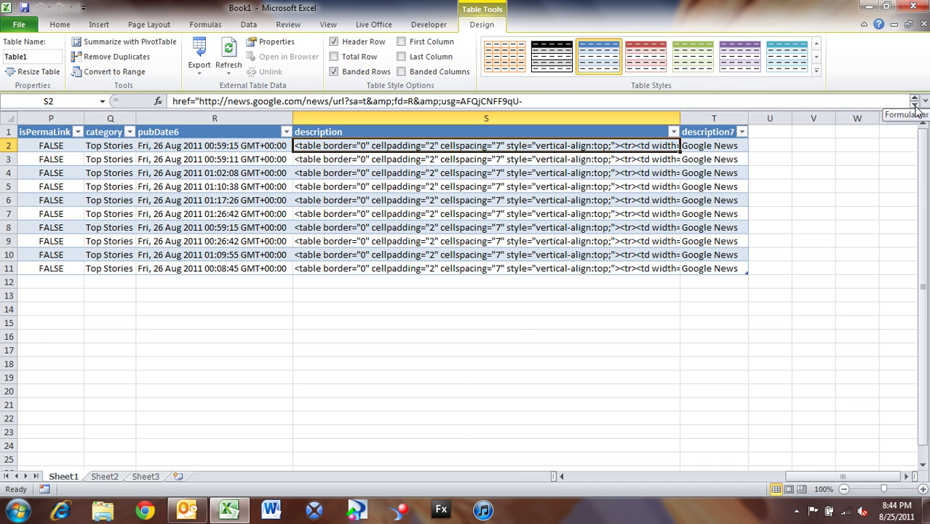
pyautogui.click(915, 105)
pyautogui.click(915, 104)
pyautogui.click(915, 105)
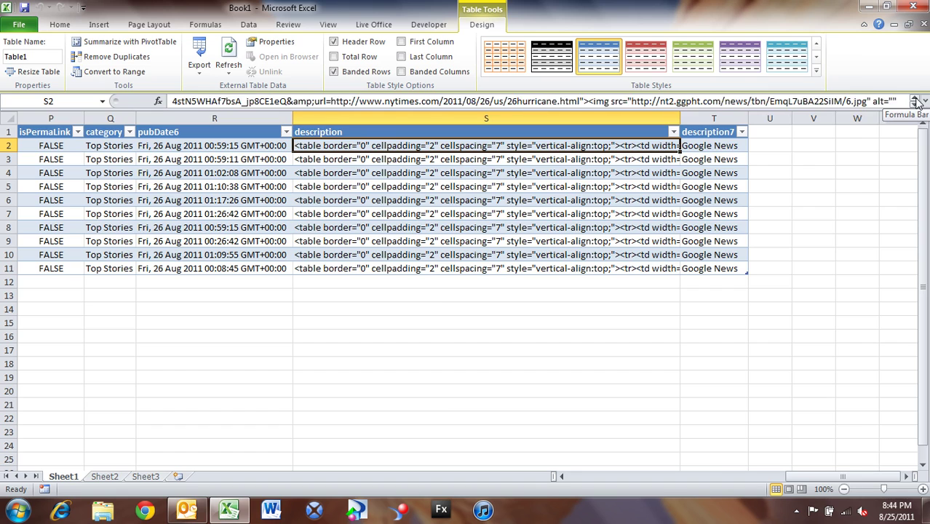
pyautogui.click(915, 105)
pyautogui.moveTo(842, 476); pyautogui.dragTo(613, 489)
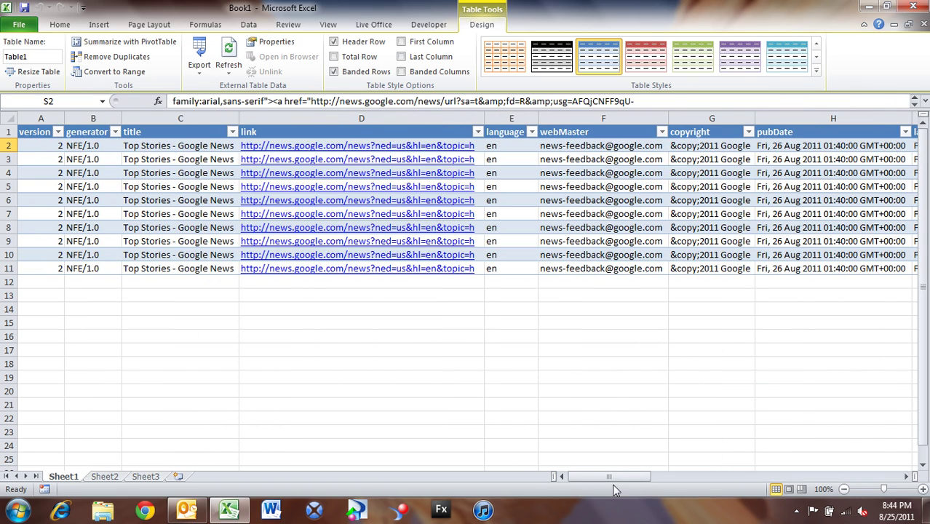
# - Save the workbook as Google News.xlsx in the Live Office folder, replacing the existing file
pyautogui.click(25, 10)
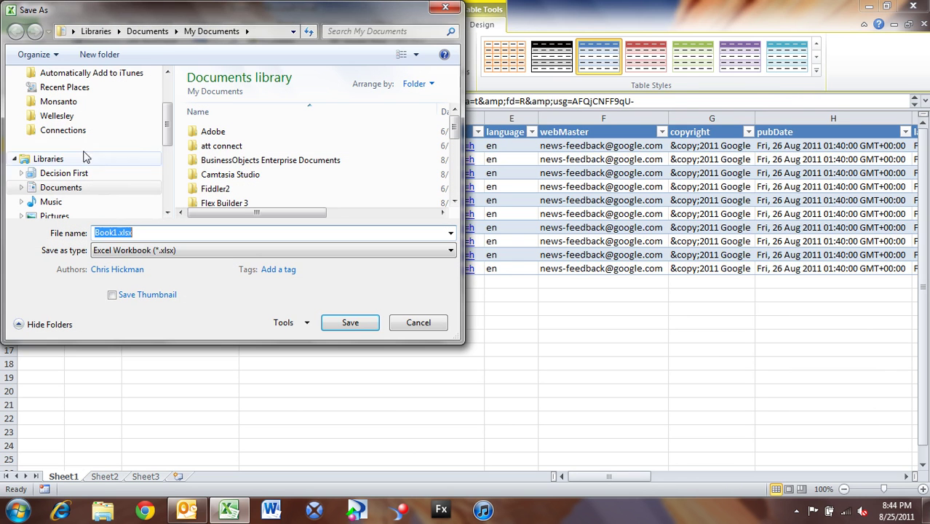
pyautogui.click(62, 131)
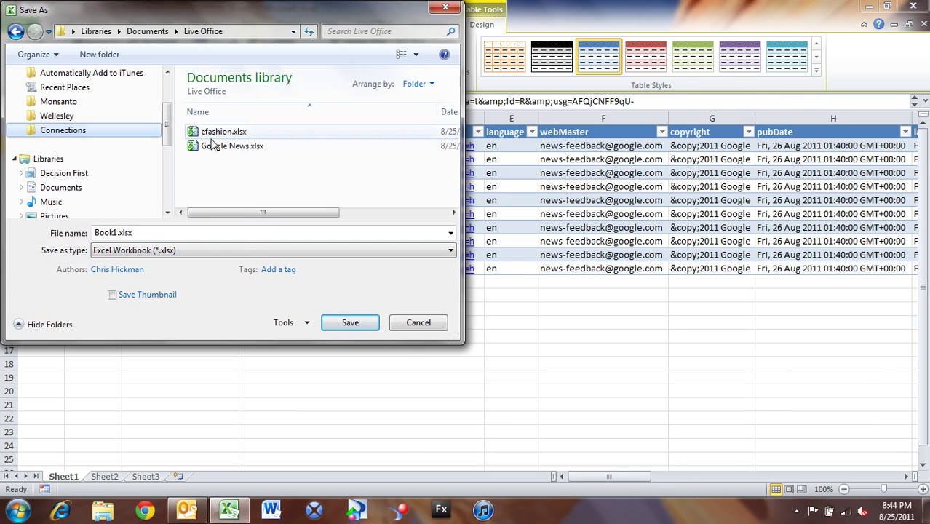
pyautogui.click(217, 146)
pyautogui.click(359, 329)
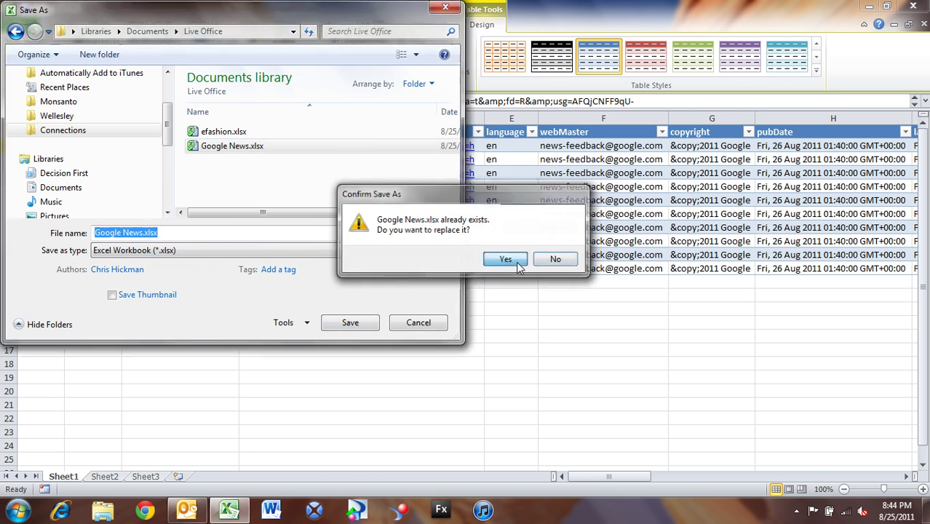
pyautogui.click(507, 260)
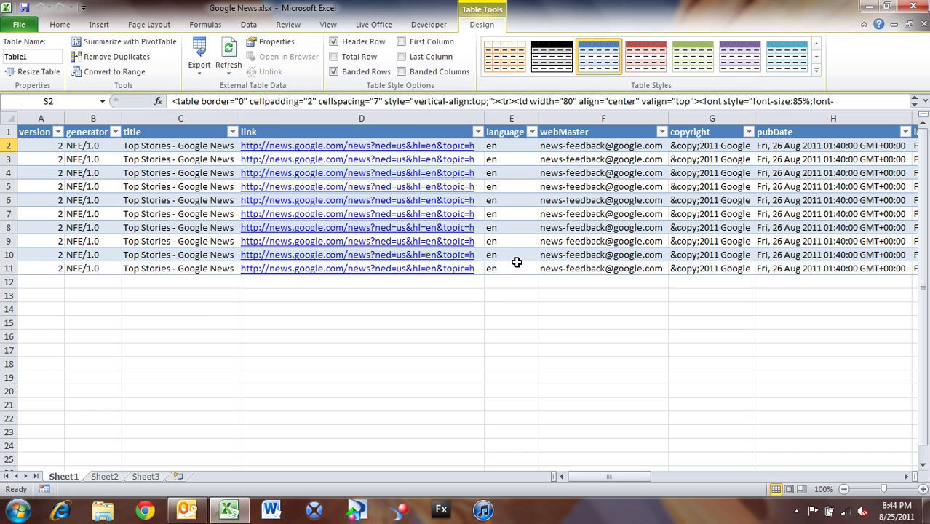
# - Close Excel, continue past the Xcelsius trial notice, and import Google News.xlsx into the spreadsheet
pyautogui.click(911, 8)
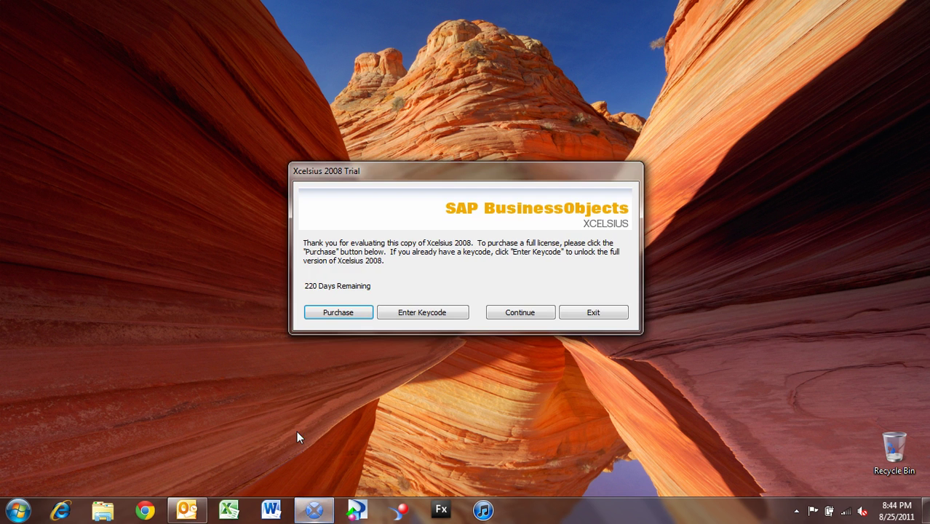
pyautogui.click(494, 318)
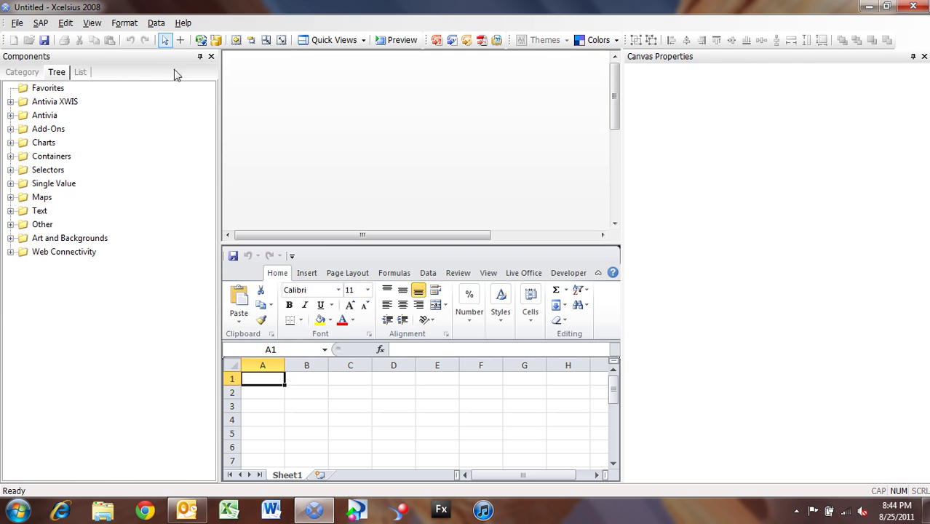
pyautogui.click(157, 24)
pyautogui.click(166, 39)
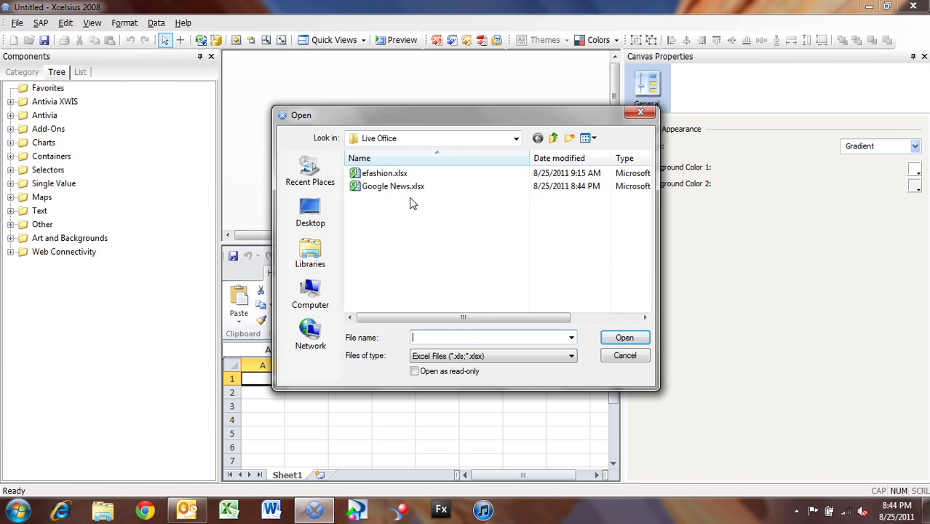
pyautogui.click(403, 187)
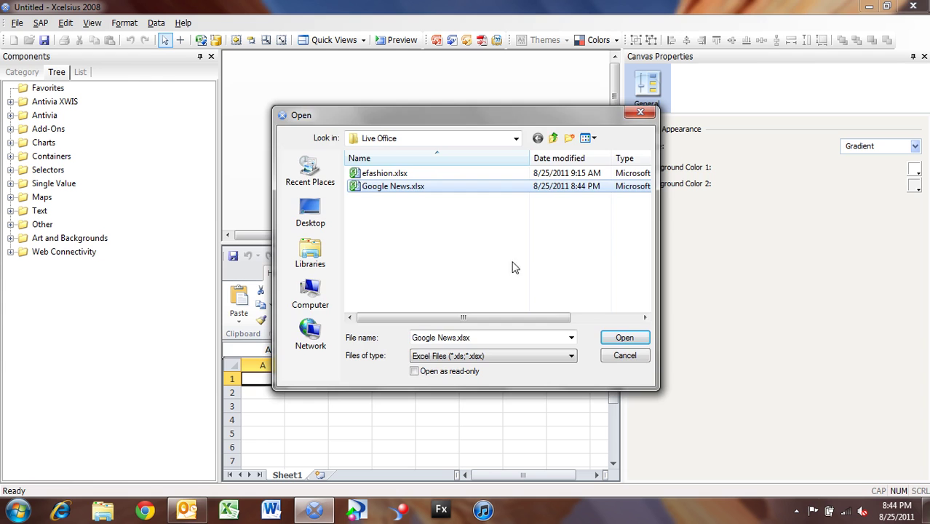
pyautogui.click(623, 338)
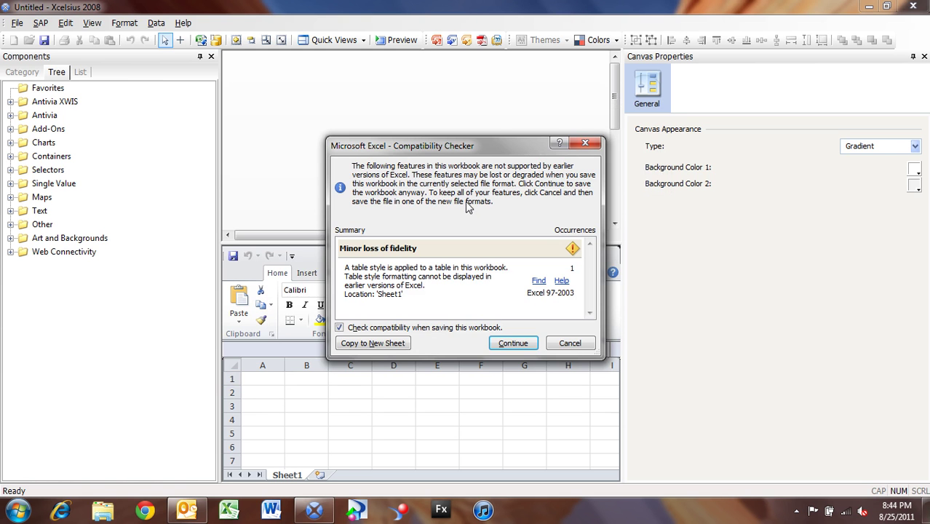
pyautogui.click(523, 348)
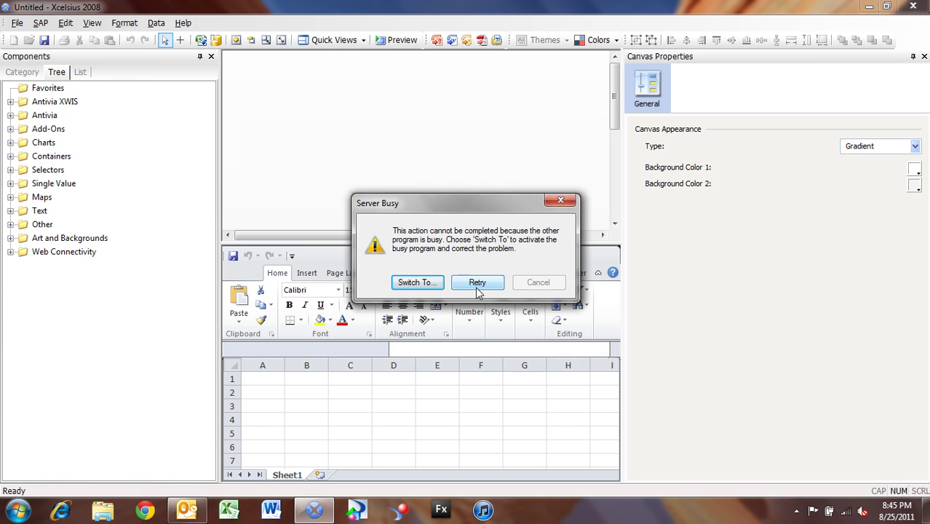
pyautogui.click(477, 288)
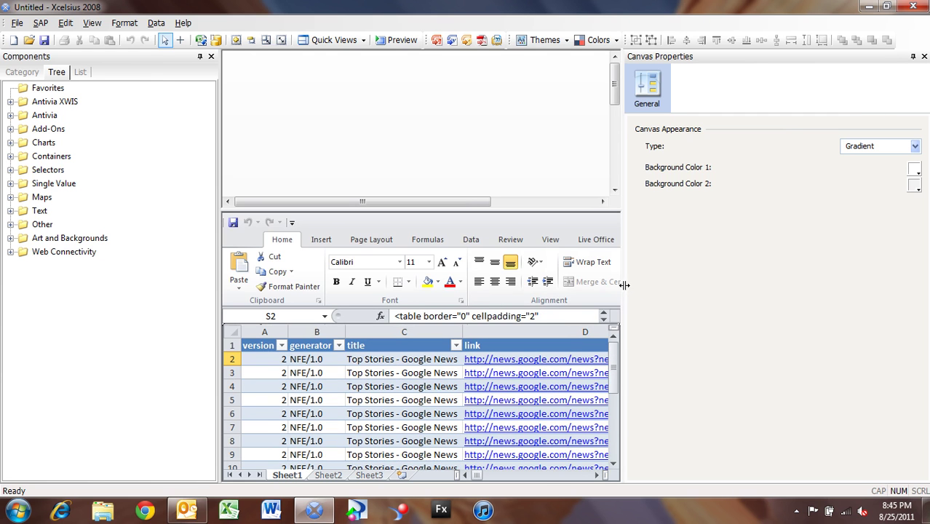
# - Widen the embedded spreadsheet, collapse its ribbon and lower its top edge to reveal ten rows
pyautogui.moveTo(625, 286); pyautogui.dragTo(776, 280)
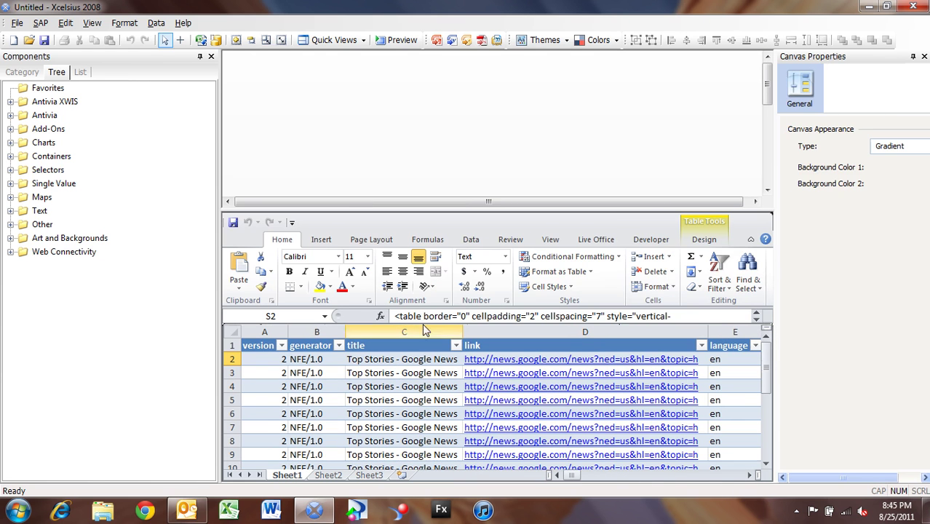
pyautogui.click(752, 241)
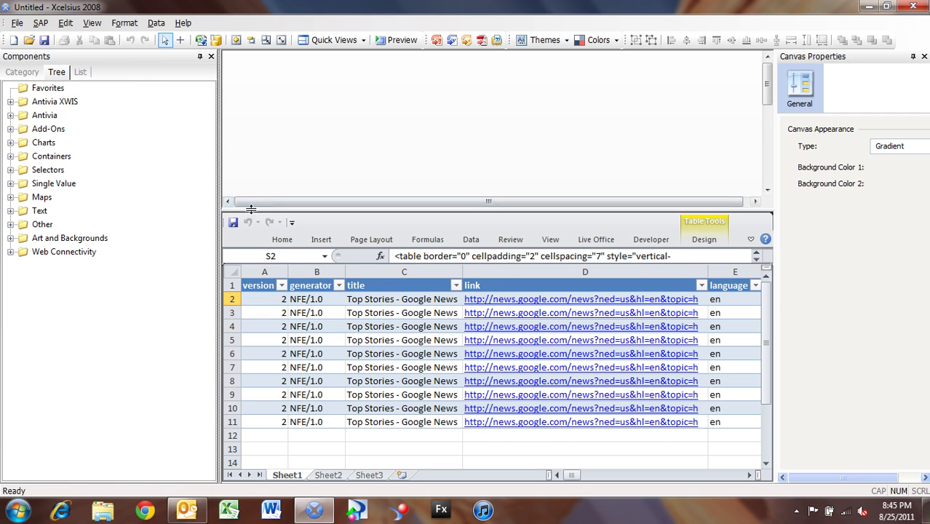
pyautogui.moveTo(244, 212); pyautogui.dragTo(244, 233)
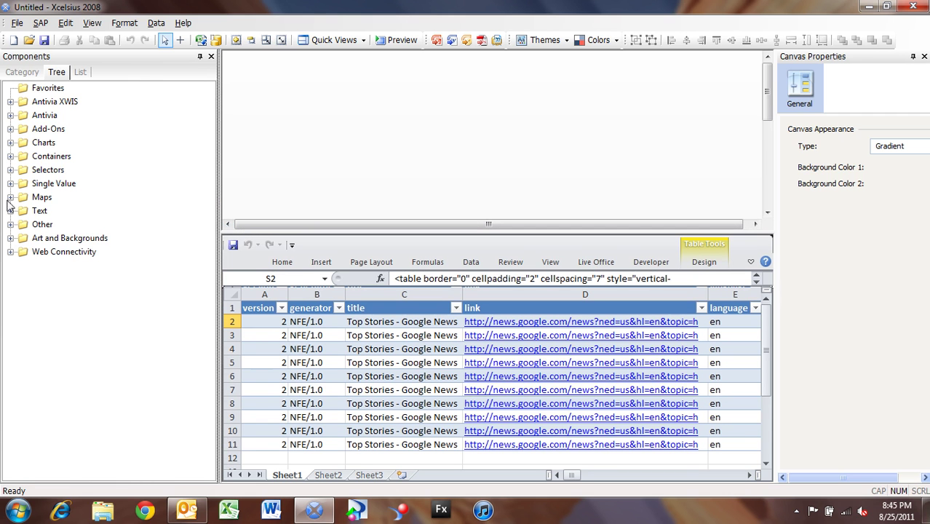
# - Place a Ticker from Selectors at the canvas's top-left and stretch it to the right edge
pyautogui.click(10, 170)
pyautogui.click(55, 362)
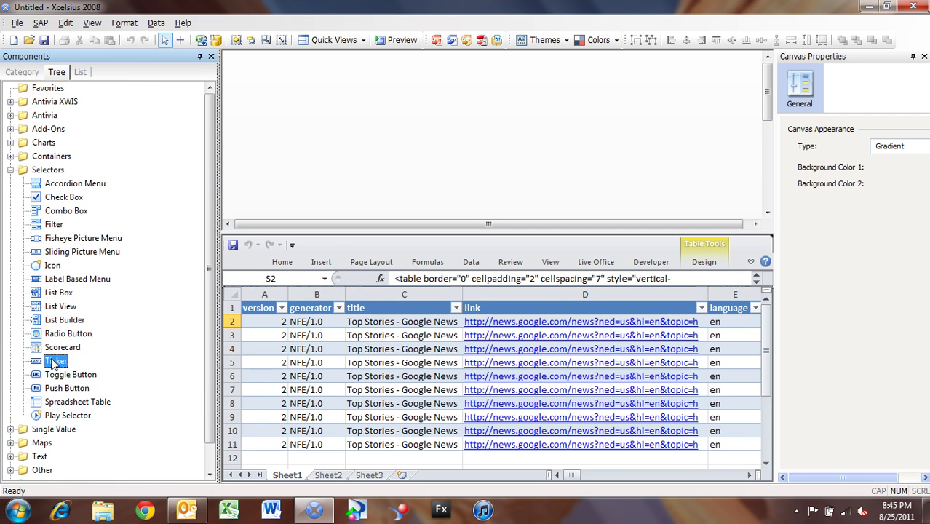
pyautogui.moveTo(54, 362); pyautogui.dragTo(227, 60)
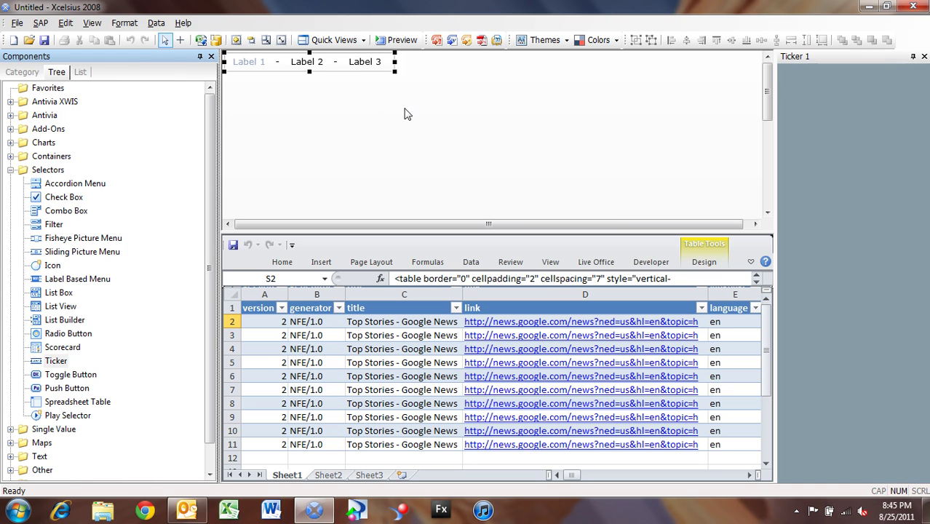
pyautogui.moveTo(396, 64); pyautogui.dragTo(747, 67)
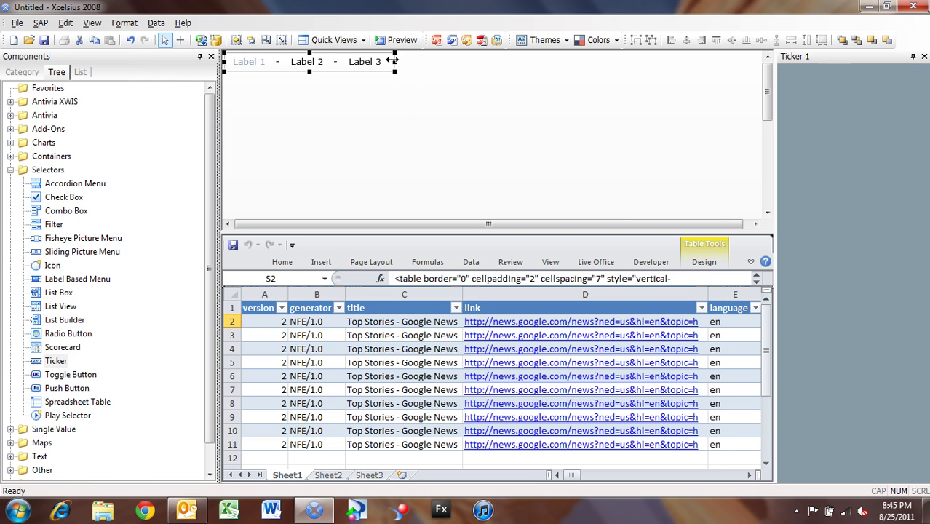
pyautogui.moveTo(393, 64); pyautogui.dragTo(750, 64)
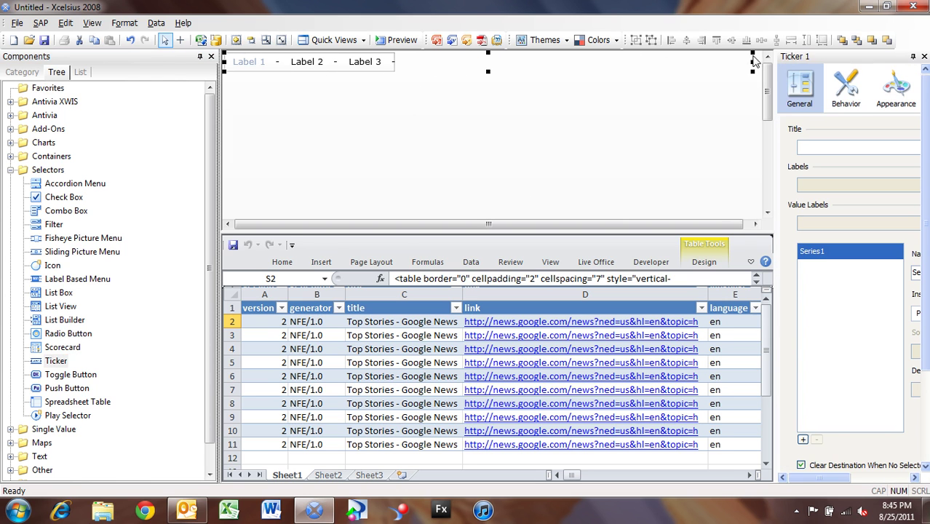
pyautogui.moveTo(715, 228); pyautogui.dragTo(721, 229)
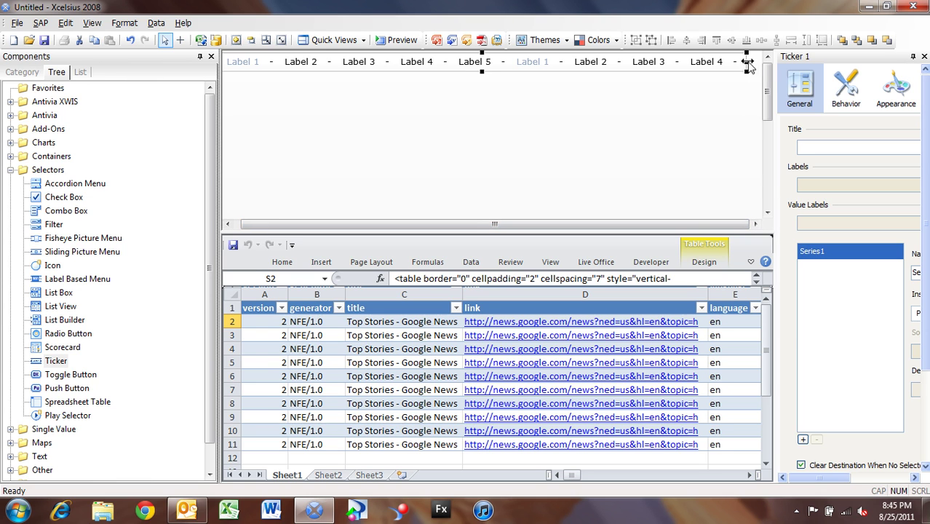
pyautogui.moveTo(754, 67); pyautogui.dragTo(762, 68)
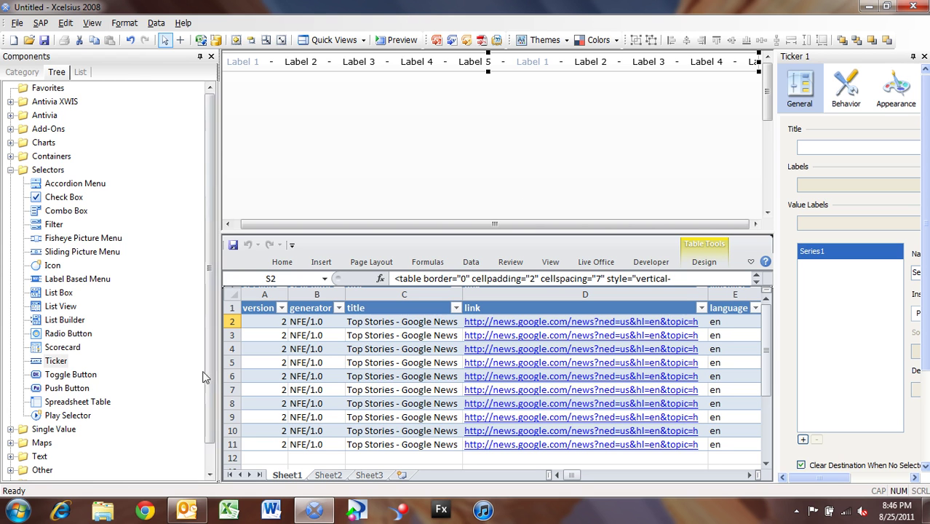
# - Drop a Web Connectivity URL Button below the ticker and label it 'Go to News'
pyautogui.scroll(-1, 109, 437)
pyautogui.click(12, 470)
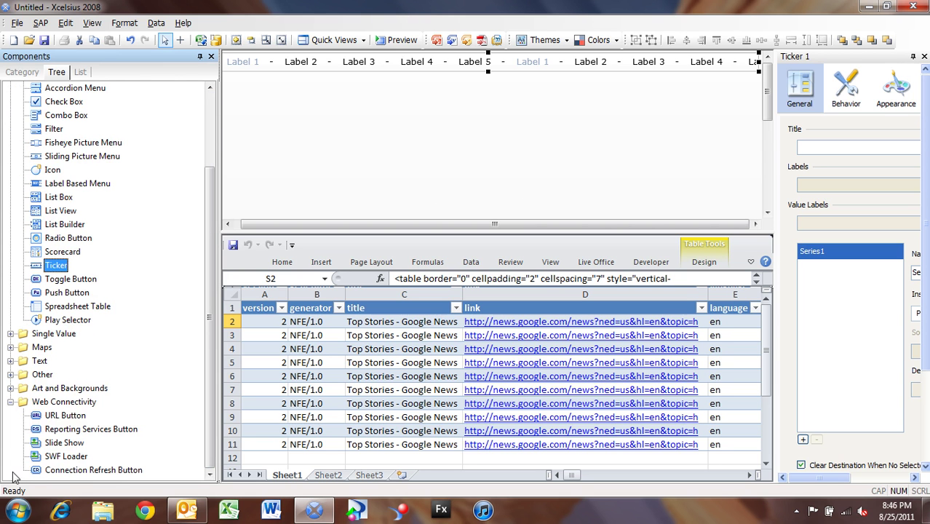
pyautogui.click(42, 416)
pyautogui.click(56, 265)
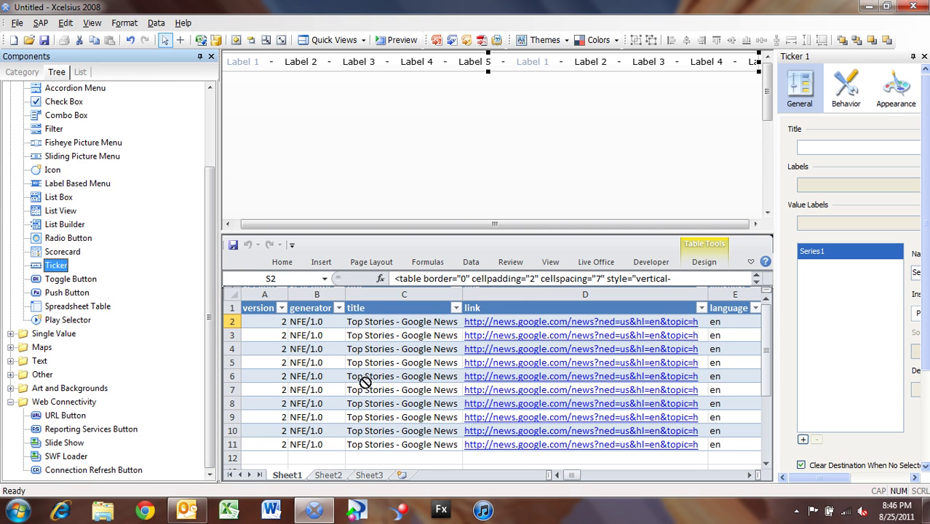
pyautogui.click(460, 84)
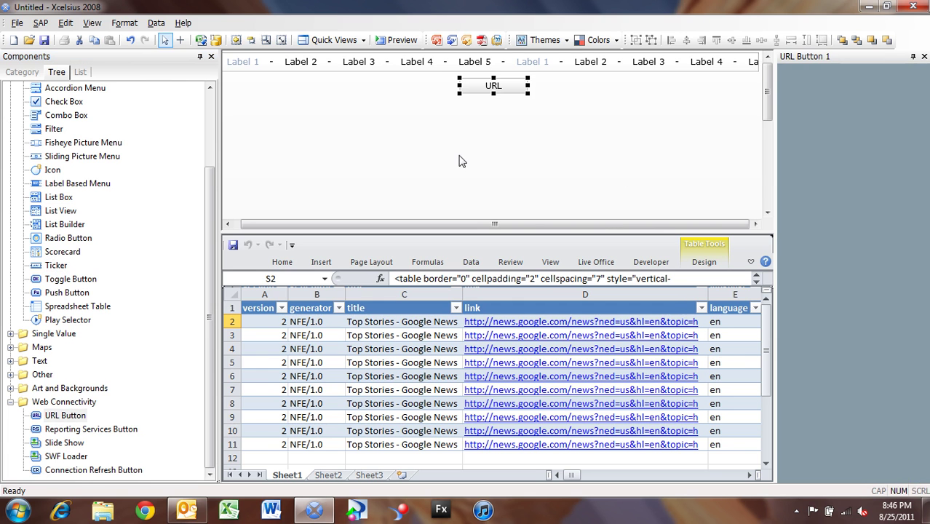
pyautogui.moveTo(777, 162); pyautogui.dragTo(697, 164)
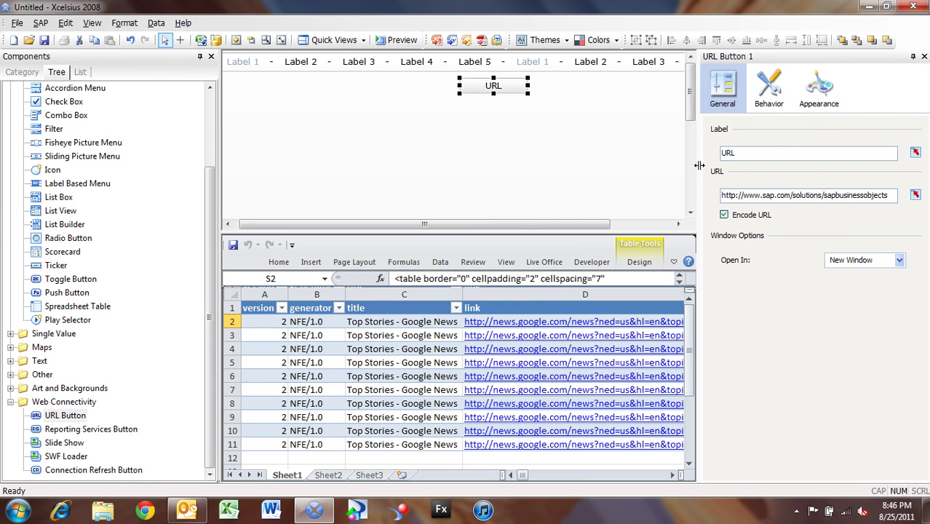
pyautogui.doubleClick(734, 153)
pyautogui.write('Go to News')
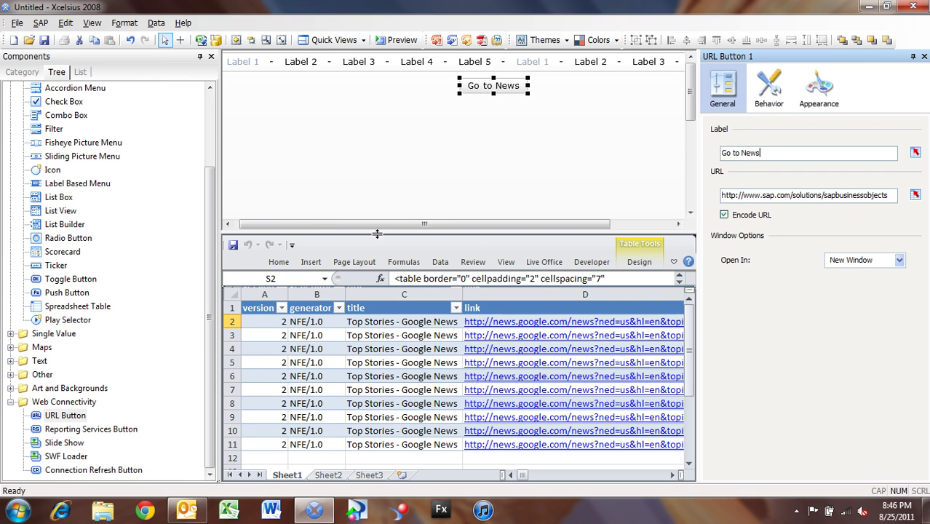
# - Select the ticker and bind its Labels to the headline cells M2:M11
pyautogui.click(327, 71)
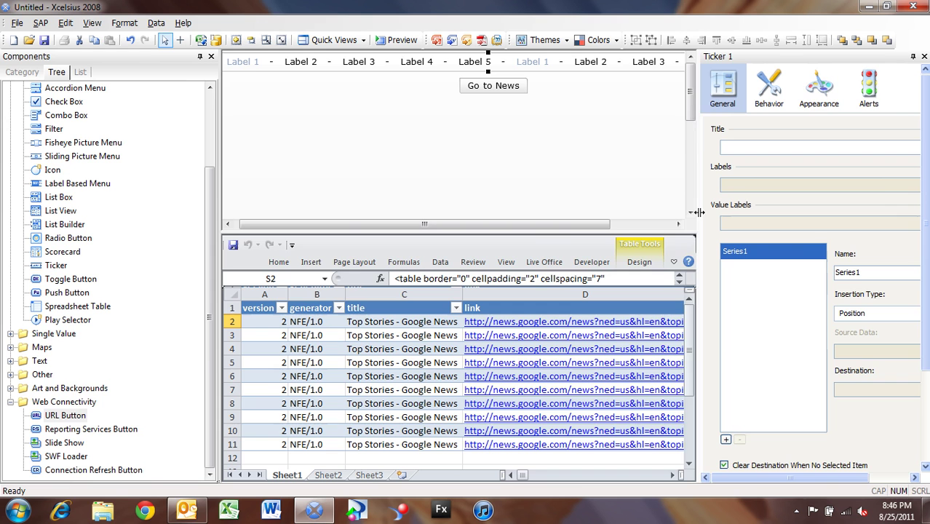
pyautogui.moveTo(698, 218); pyautogui.dragTo(615, 210)
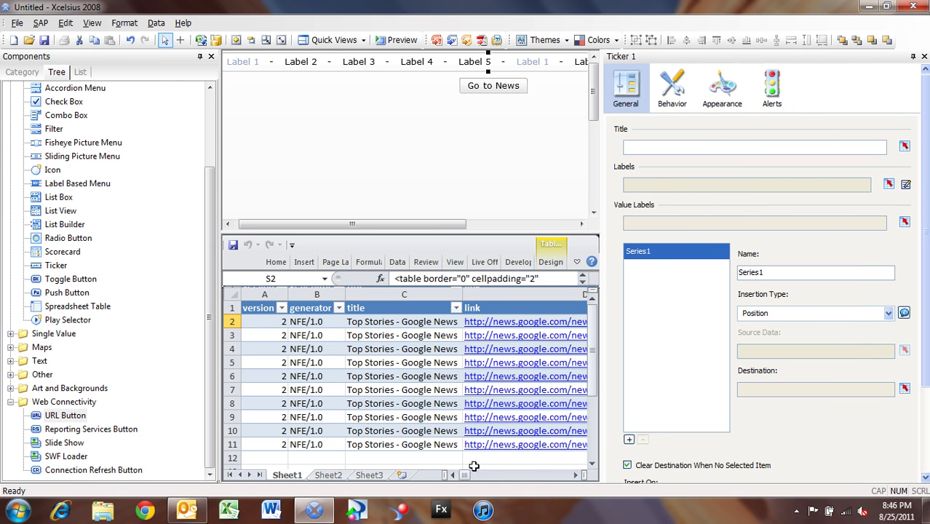
pyautogui.click(575, 474)
pyautogui.click(575, 474)
pyautogui.click(575, 474)
pyautogui.click(575, 474)
pyautogui.click(575, 475)
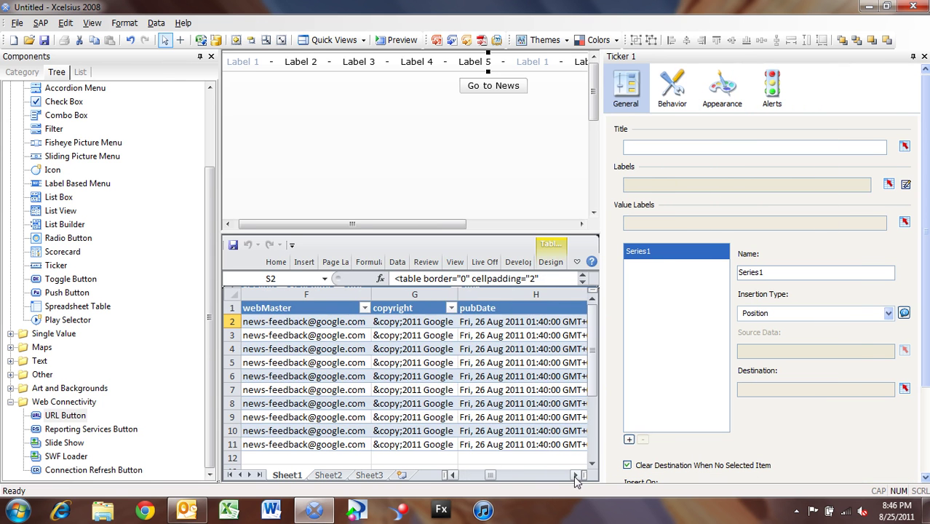
pyautogui.click(453, 474)
pyautogui.click(453, 475)
pyautogui.click(453, 474)
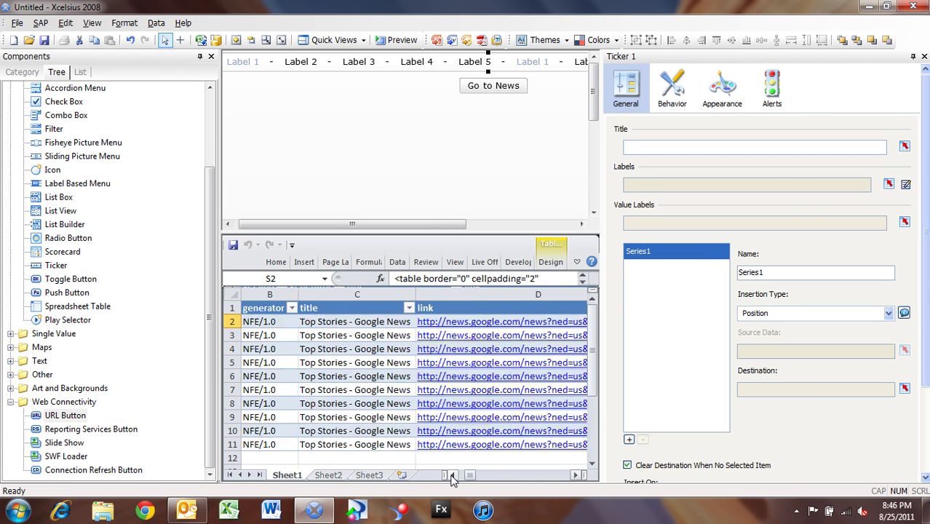
pyautogui.click(453, 475)
pyautogui.moveTo(469, 478); pyautogui.dragTo(528, 483)
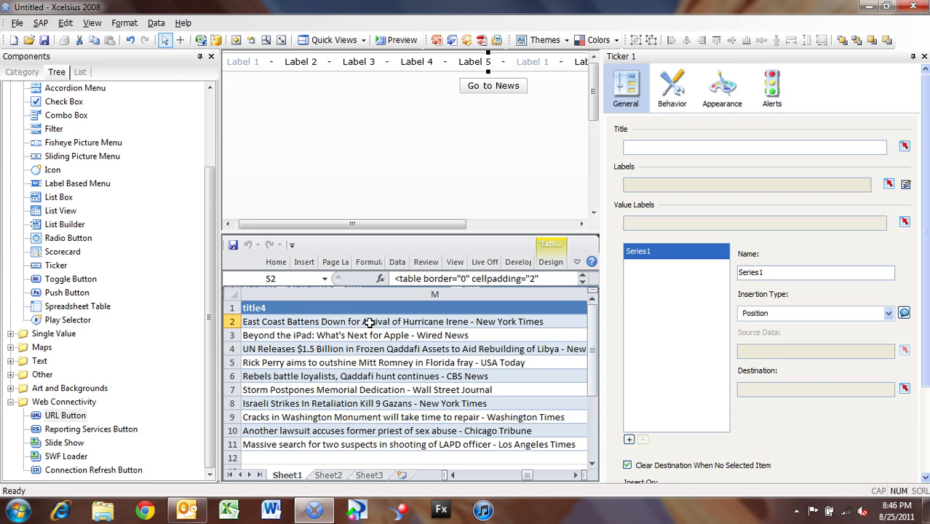
pyautogui.click(890, 185)
pyautogui.moveTo(413, 321); pyautogui.dragTo(410, 445)
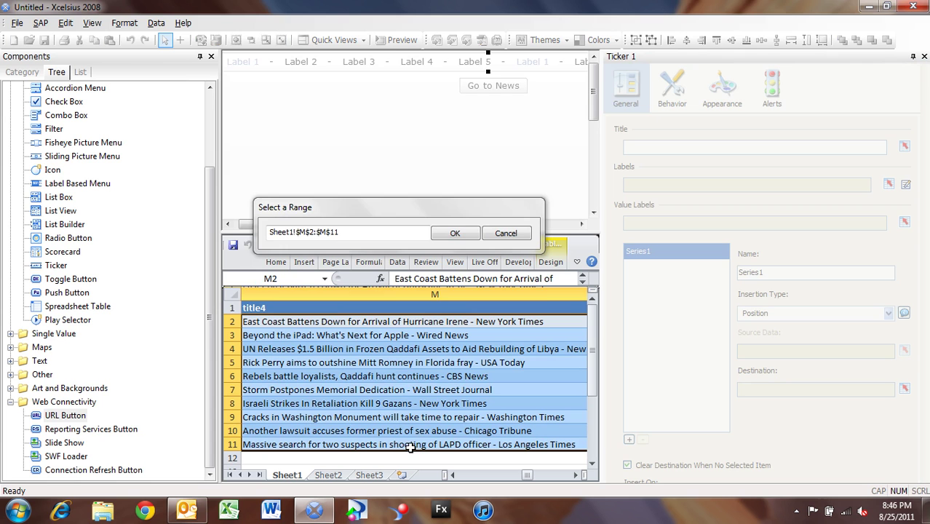
pyautogui.click(454, 233)
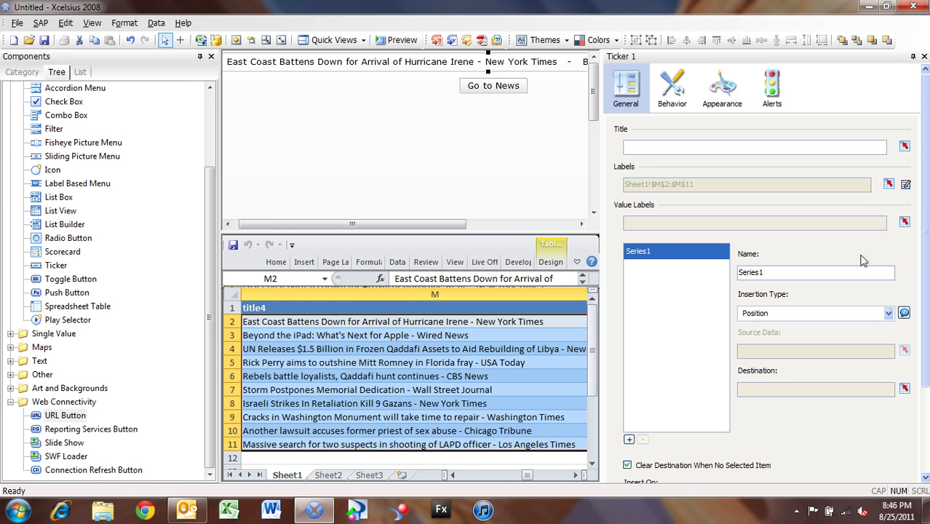
# - Bind the ticker's Value Labels to the article link cells N2:N11
pyautogui.click(577, 475)
pyautogui.click(577, 475)
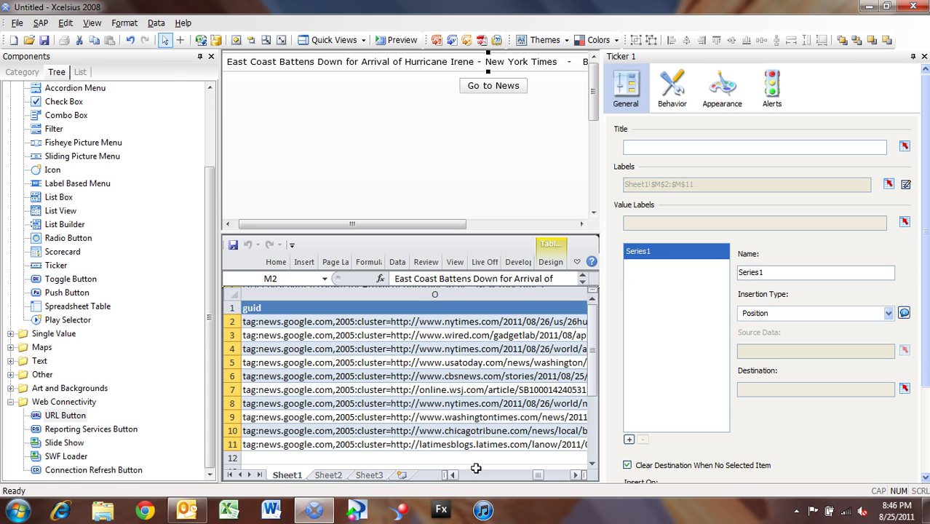
pyautogui.click(452, 475)
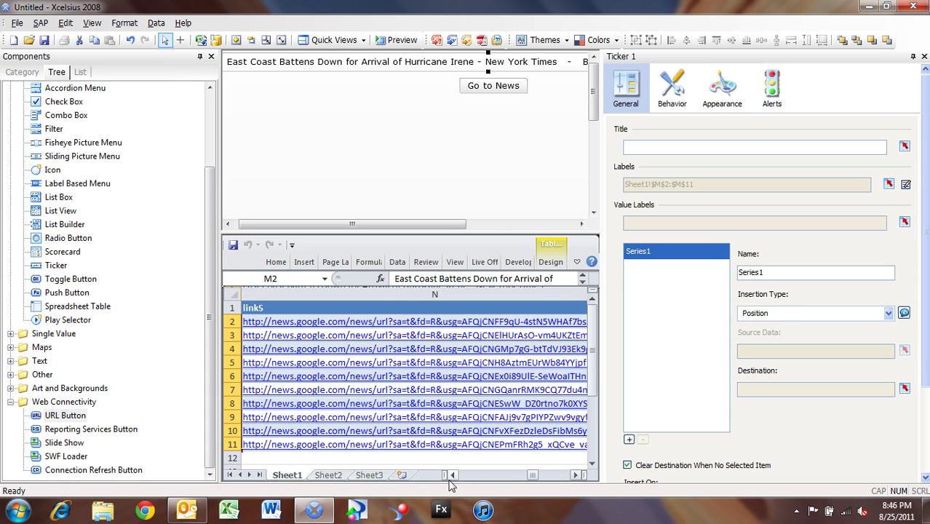
pyautogui.click(906, 223)
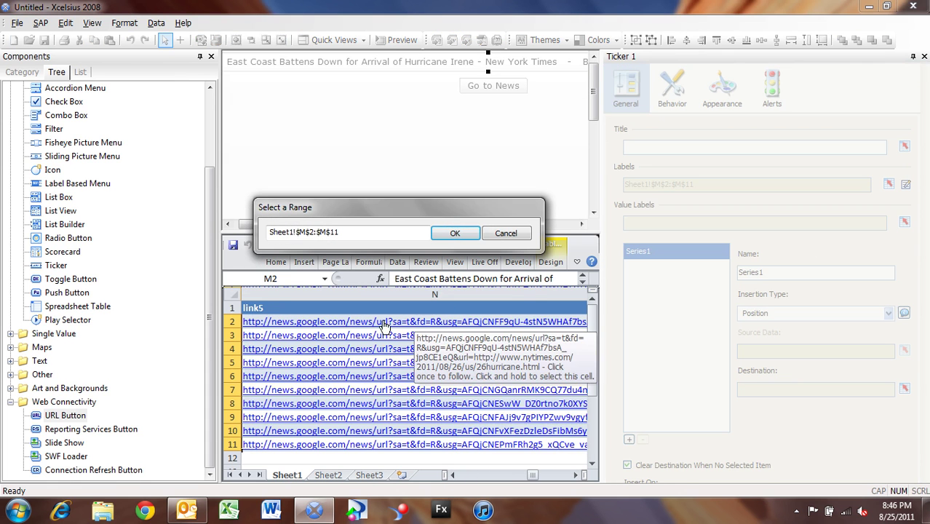
pyautogui.click(333, 321)
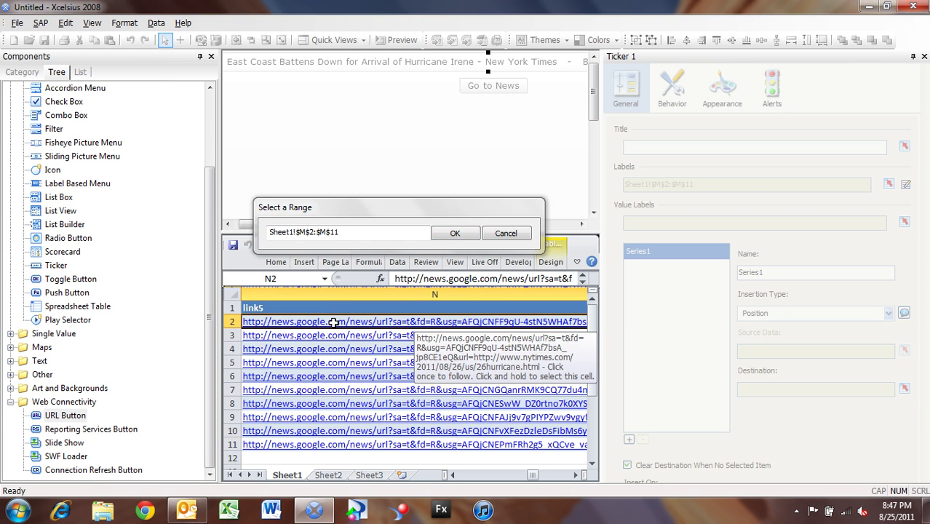
pyautogui.moveTo(334, 321); pyautogui.dragTo(337, 449)
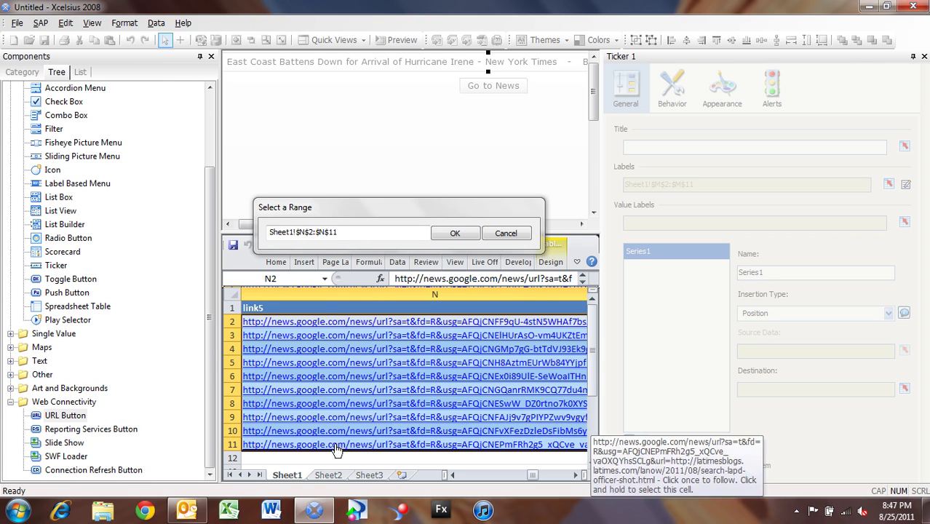
pyautogui.click(455, 234)
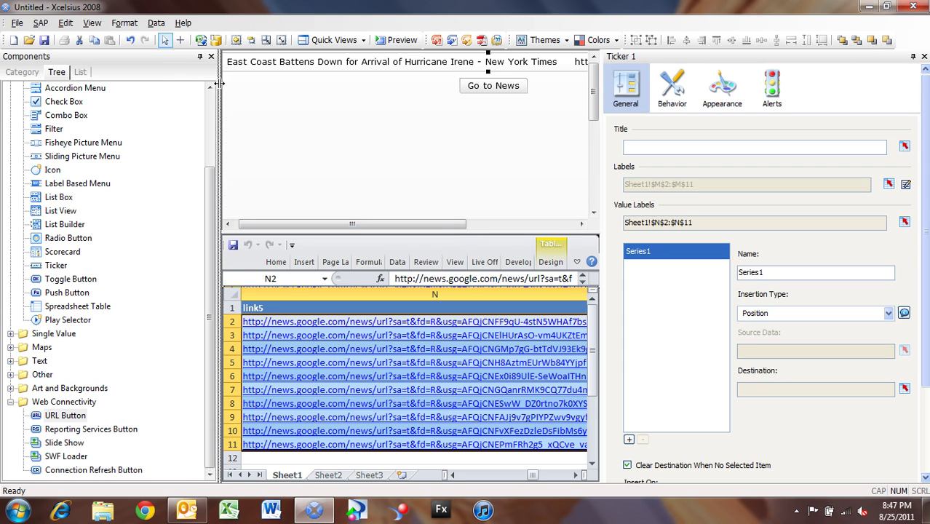
# - Uncheck Display Values in the ticker's Appearance > Text settings so URLs are hidden
pyautogui.click(211, 56)
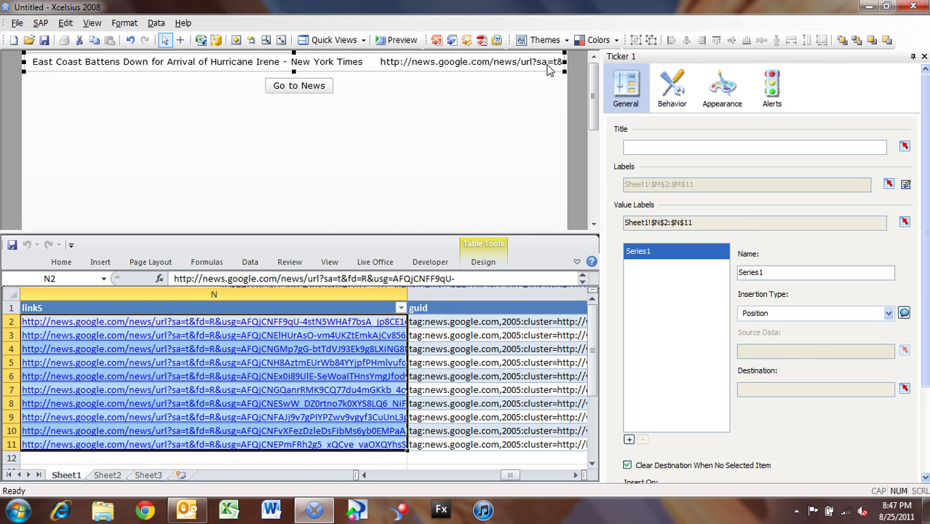
pyautogui.click(719, 98)
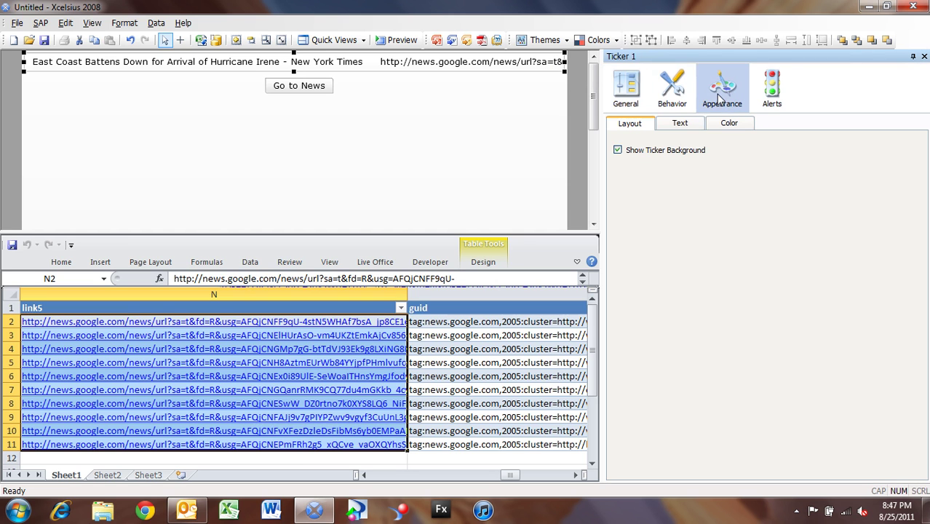
pyautogui.click(681, 124)
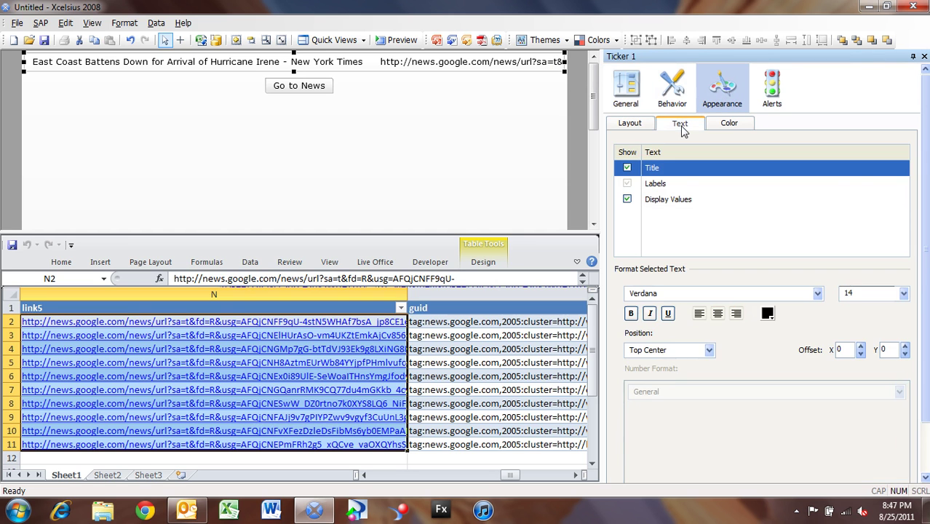
pyautogui.click(628, 200)
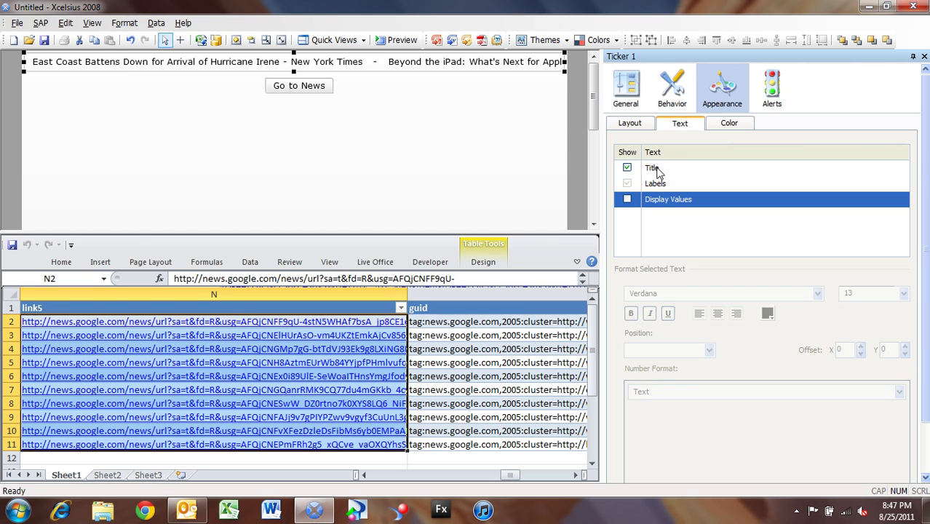
pyautogui.click(630, 101)
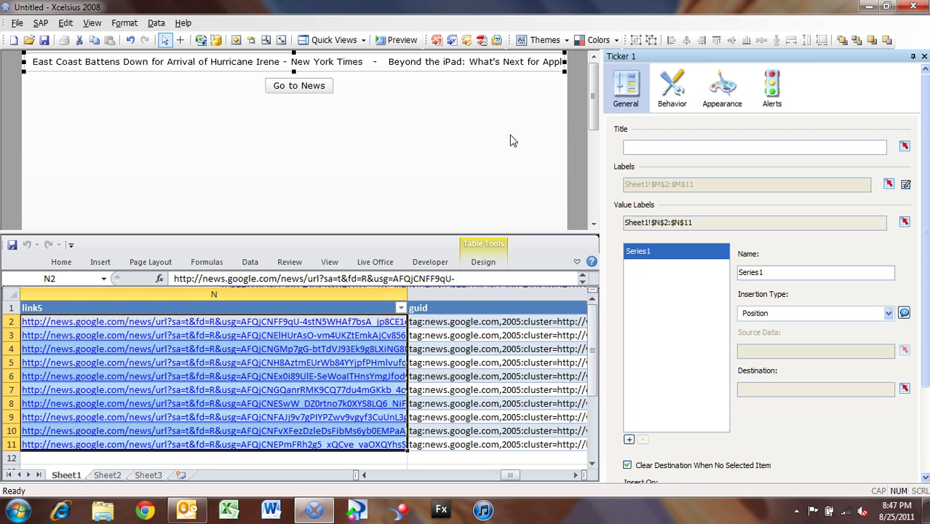
# - Preview the dashboard and click several scrolling headlines in the ticker to test them
pyautogui.click(401, 42)
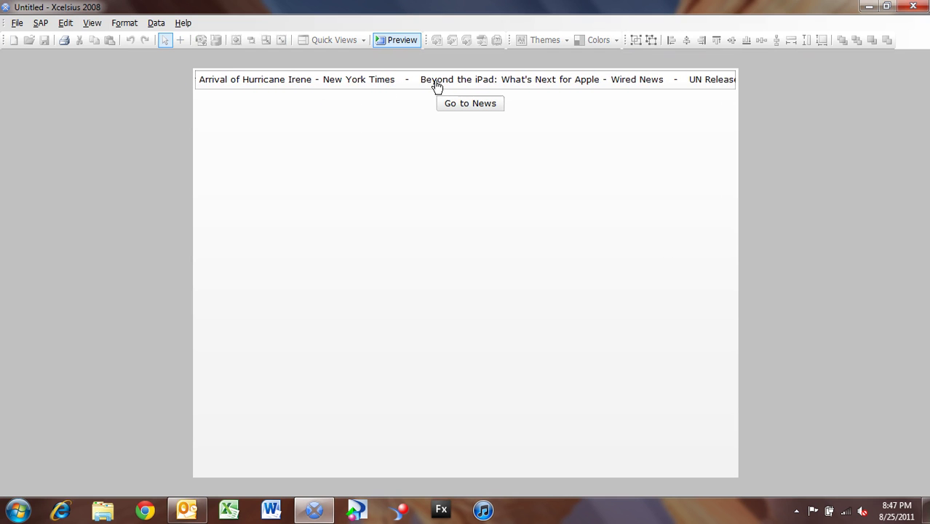
pyautogui.click(436, 86)
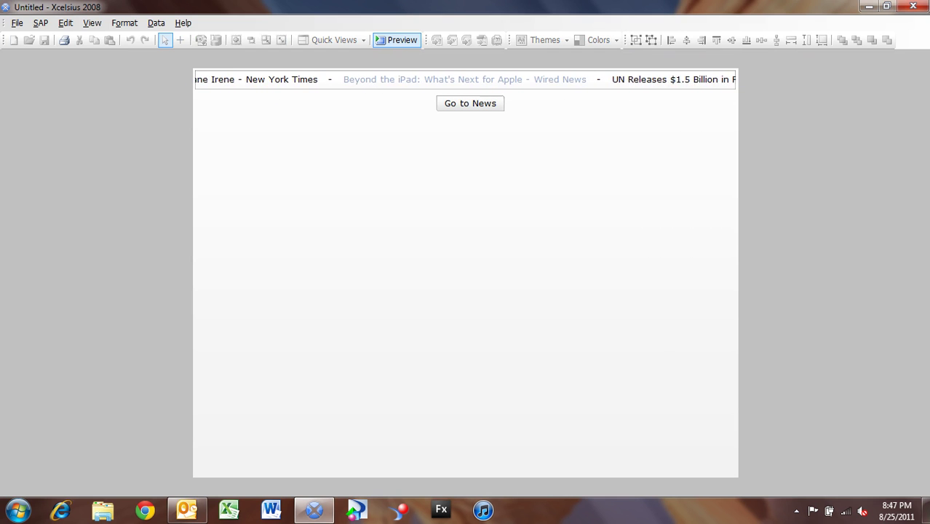
pyautogui.click(637, 84)
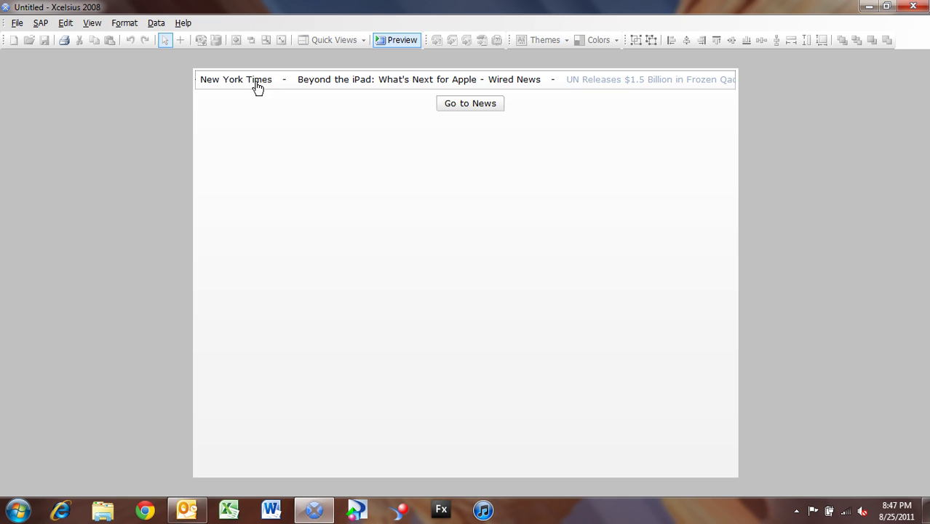
pyautogui.click(259, 87)
pyautogui.click(315, 87)
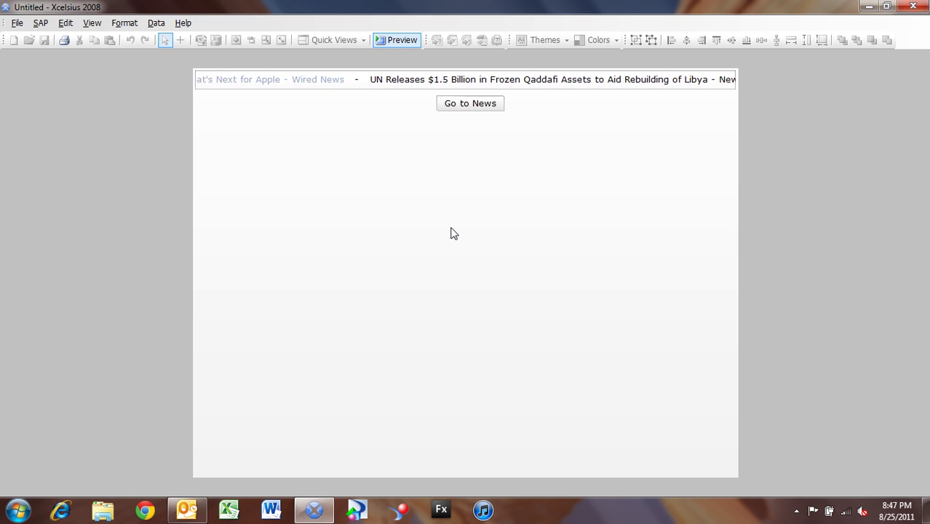
# - Set the ticker's Insertion Type to Row with source data Sheet1!$A$2:$T$11
pyautogui.click(403, 40)
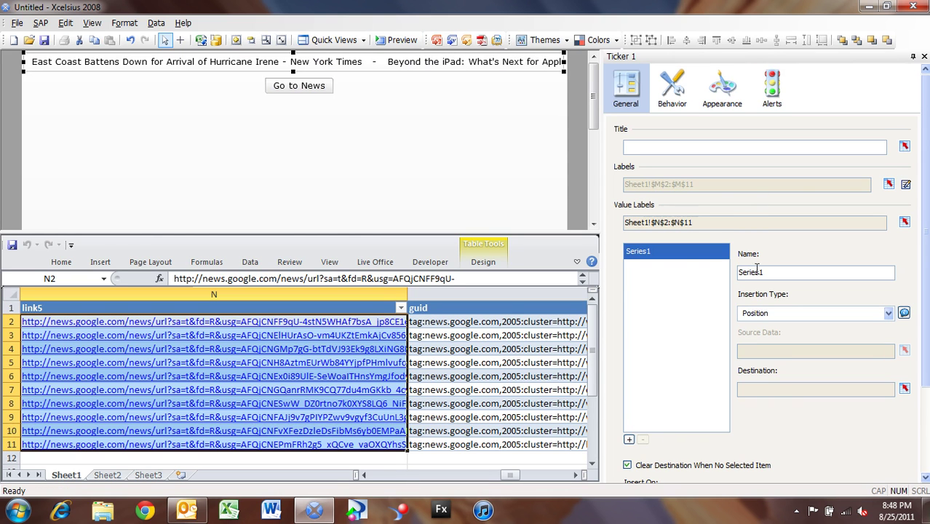
pyautogui.click(788, 314)
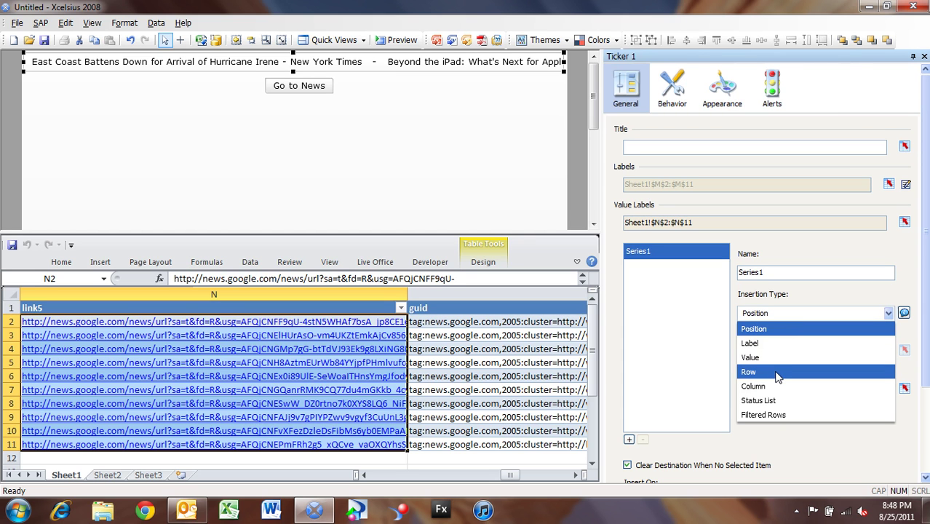
pyautogui.click(777, 374)
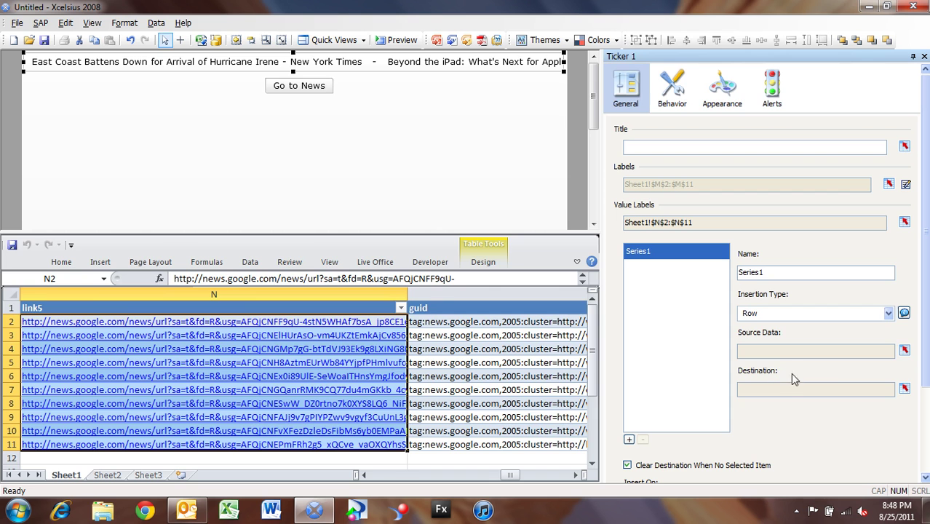
pyautogui.click(905, 350)
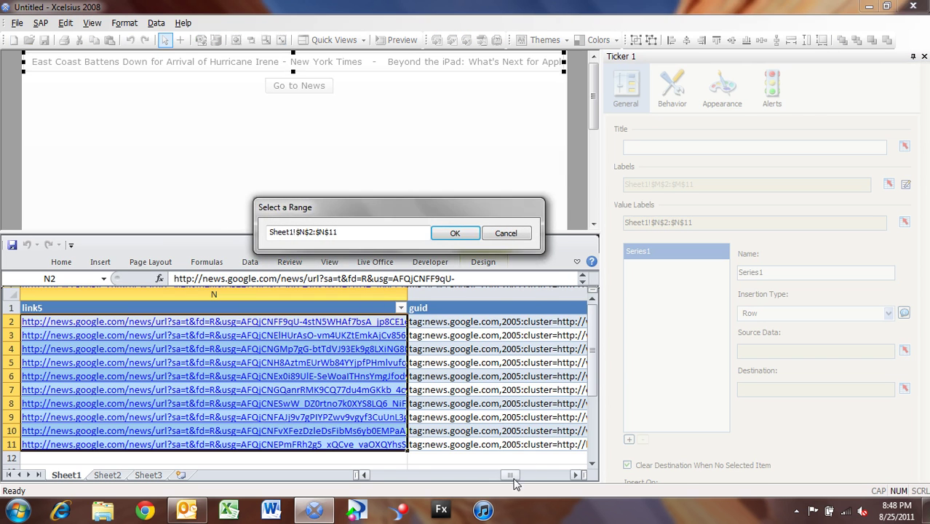
pyautogui.moveTo(510, 474); pyautogui.dragTo(221, 406)
pyautogui.click(41, 321)
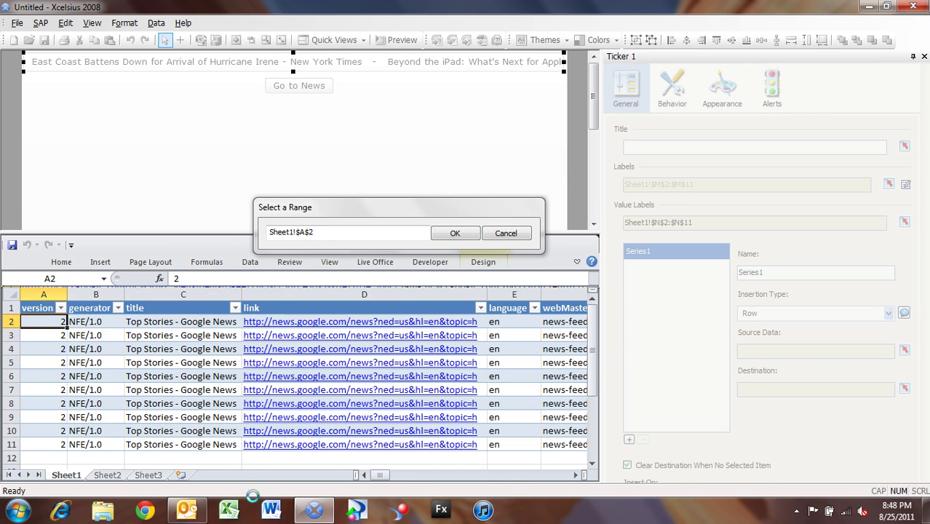
pyautogui.moveTo(382, 483); pyautogui.dragTo(571, 484)
pyautogui.keyDown('shift'); pyautogui.click(463, 451); pyautogui.keyUp('shift')
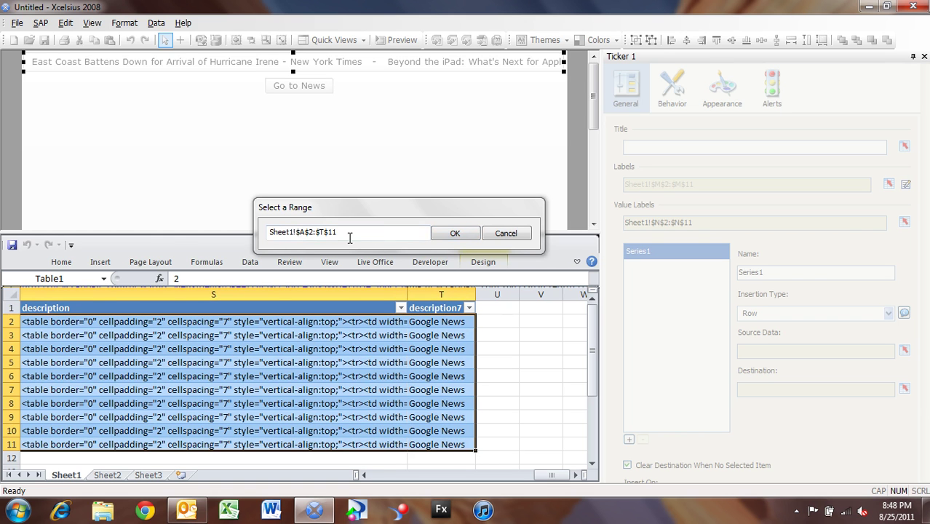
pyautogui.click(455, 233)
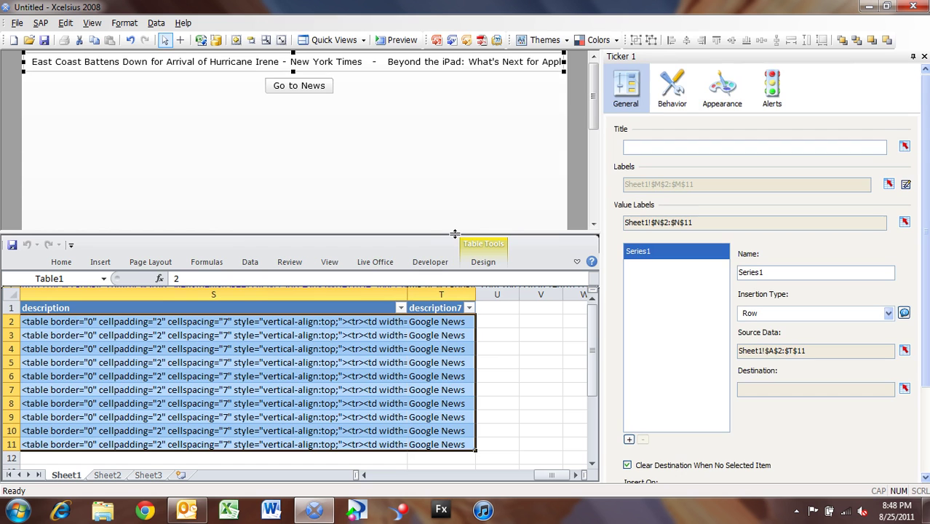
# - Set the ticker's destination to row Sheet1!$A$13:$T$13
pyautogui.click(905, 388)
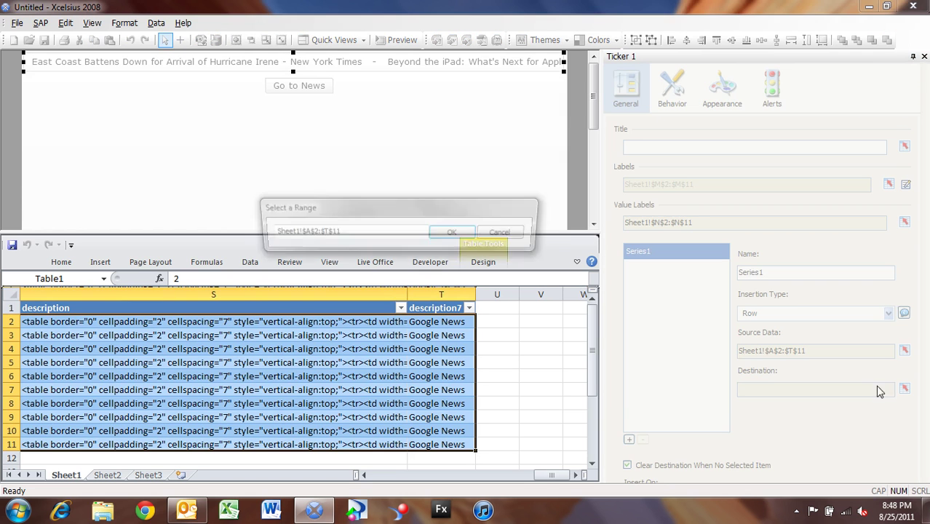
pyautogui.moveTo(595, 369); pyautogui.dragTo(591, 399)
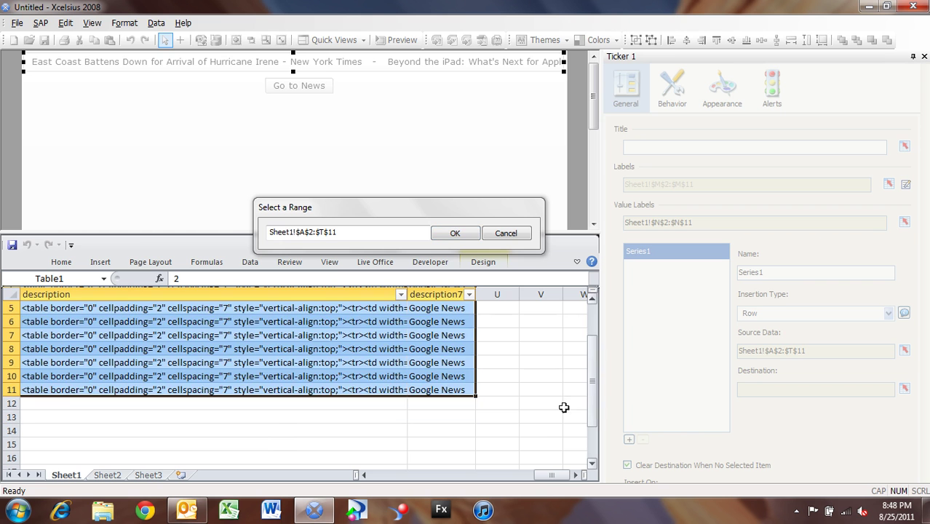
pyautogui.moveTo(551, 477); pyautogui.dragTo(475, 441)
pyautogui.click(41, 415)
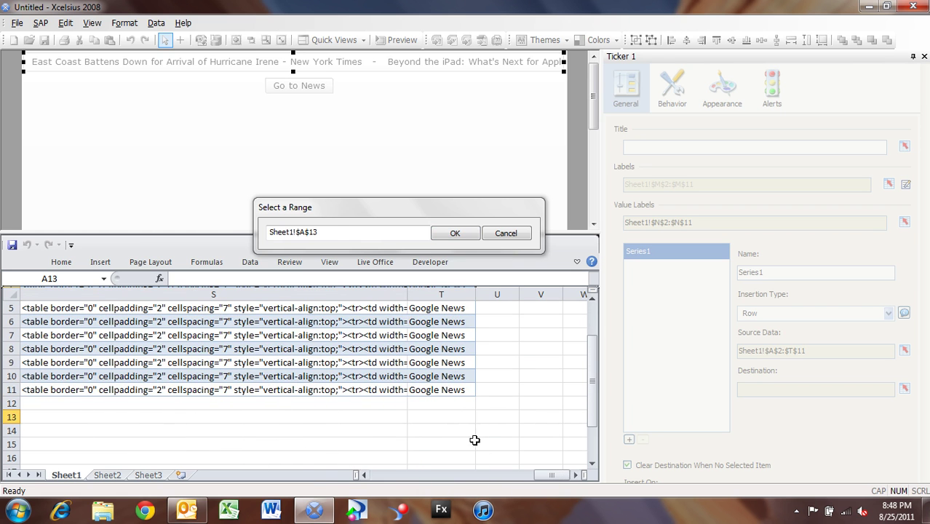
pyautogui.keyDown('shift'); pyautogui.click(466, 416); pyautogui.keyUp('shift')
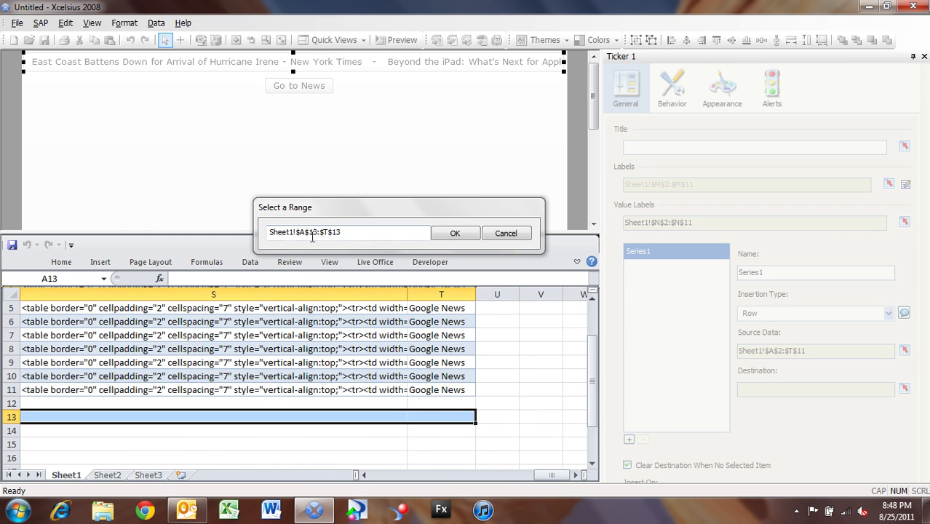
pyautogui.click(452, 234)
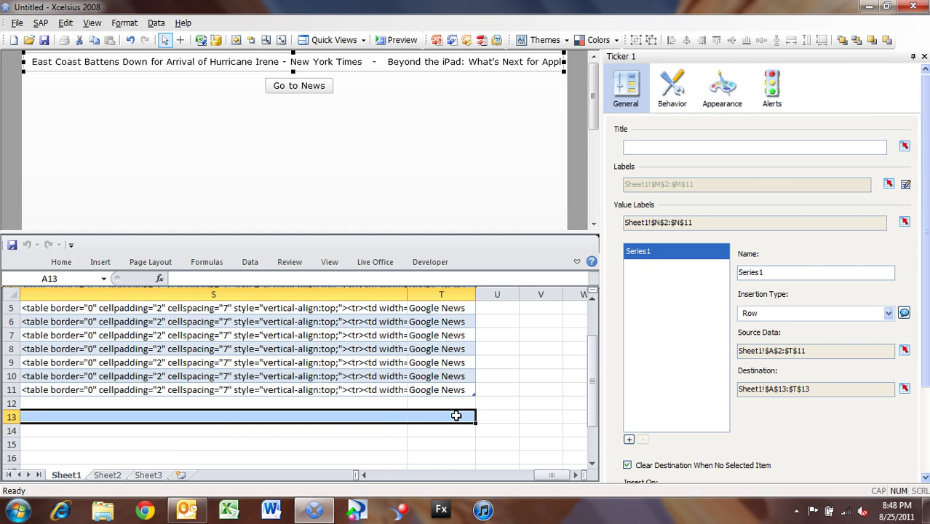
# - Apply a yellow Fill Color to row A13:T13 from the embedded sheet's Home ribbon
pyautogui.click(577, 262)
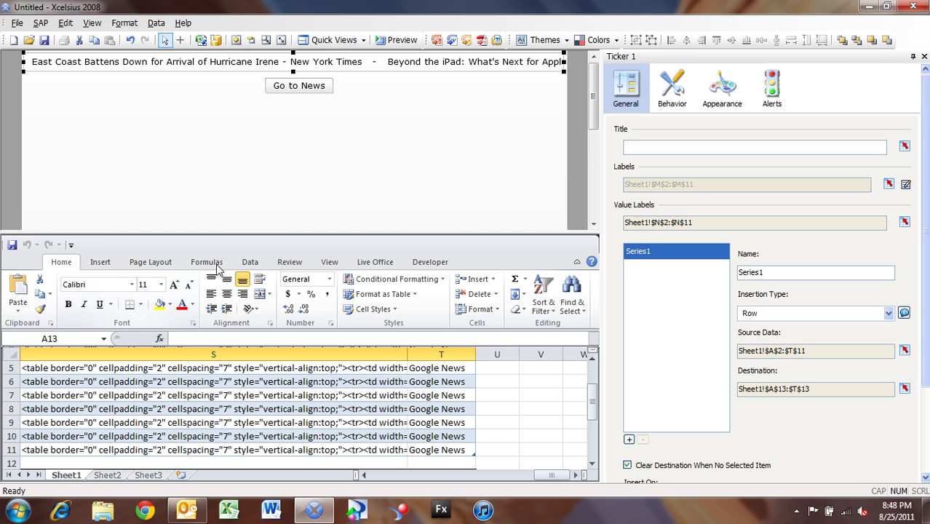
pyautogui.click(162, 308)
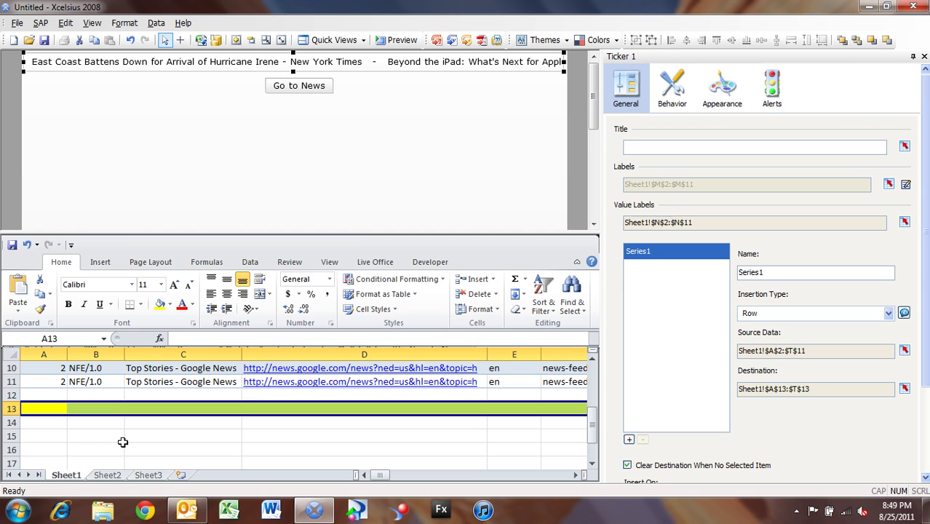
pyautogui.click(62, 421)
pyautogui.click(61, 409)
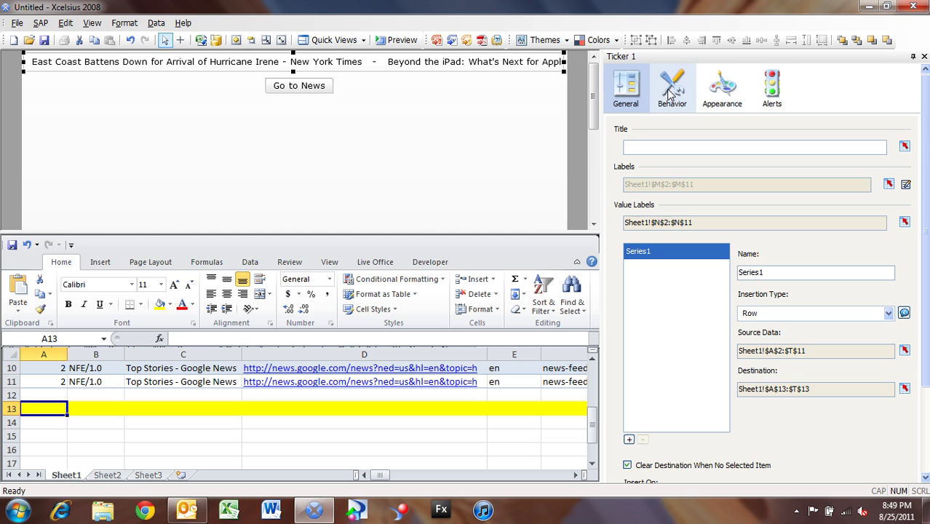
# - Select the Go to News button and scroll the sheet to columns M and N
pyautogui.click(307, 89)
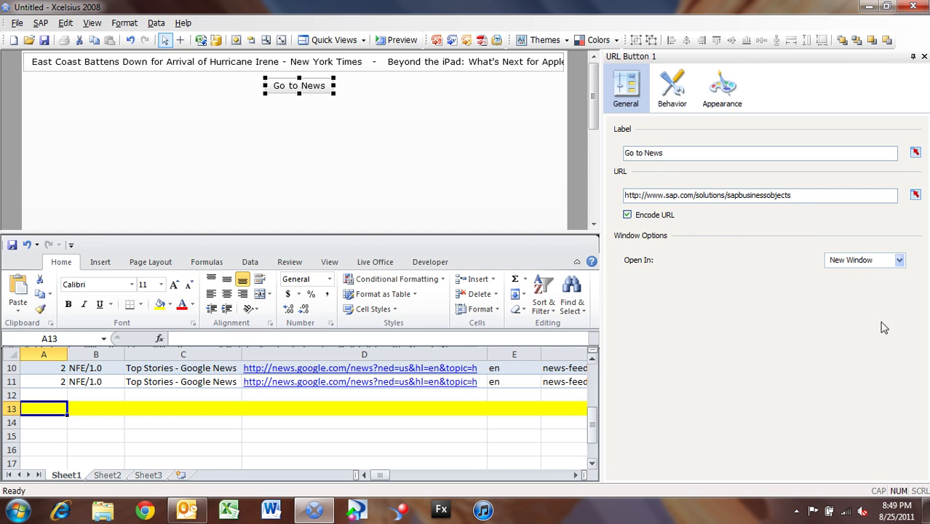
pyautogui.click(575, 474)
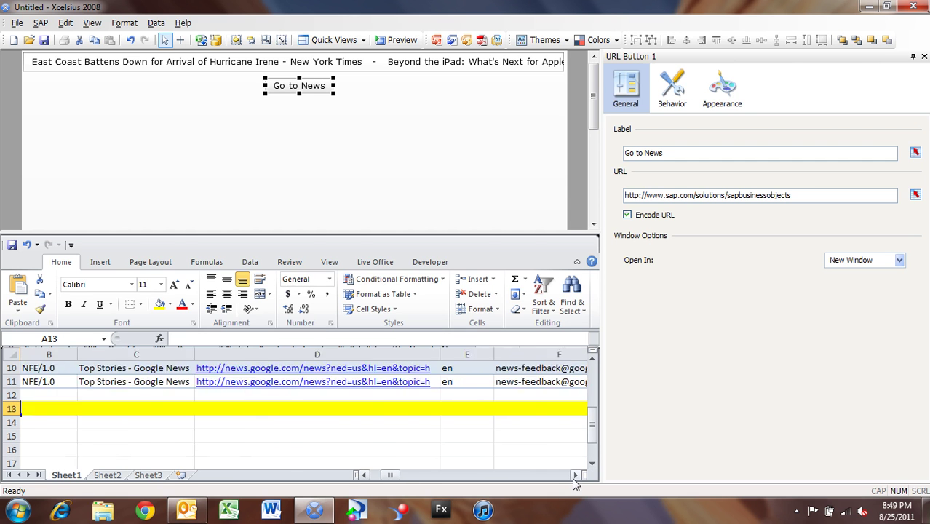
pyautogui.click(575, 474)
pyautogui.click(575, 475)
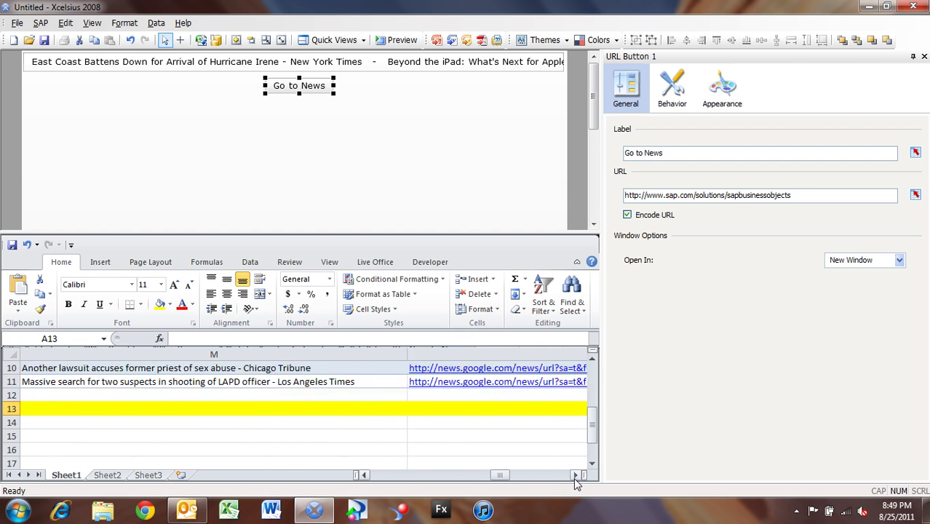
pyautogui.click(575, 474)
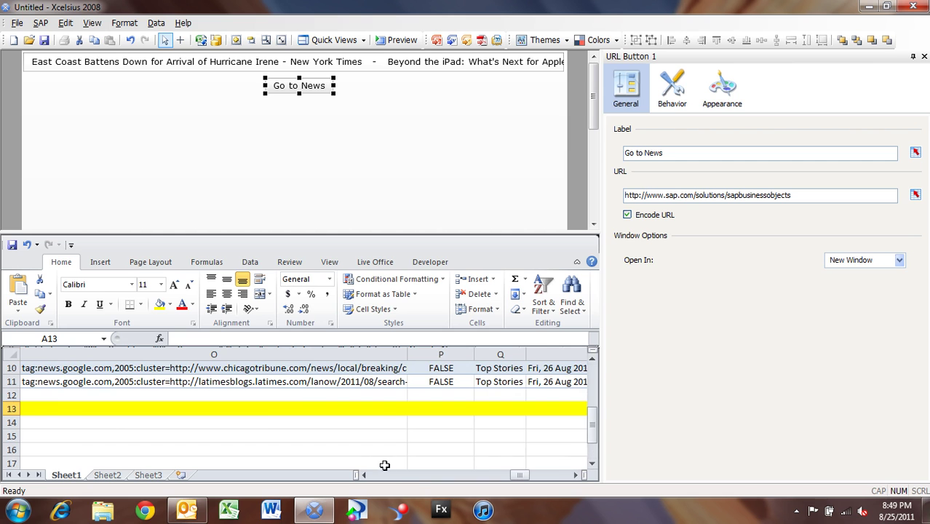
pyautogui.click(364, 475)
pyautogui.click(364, 474)
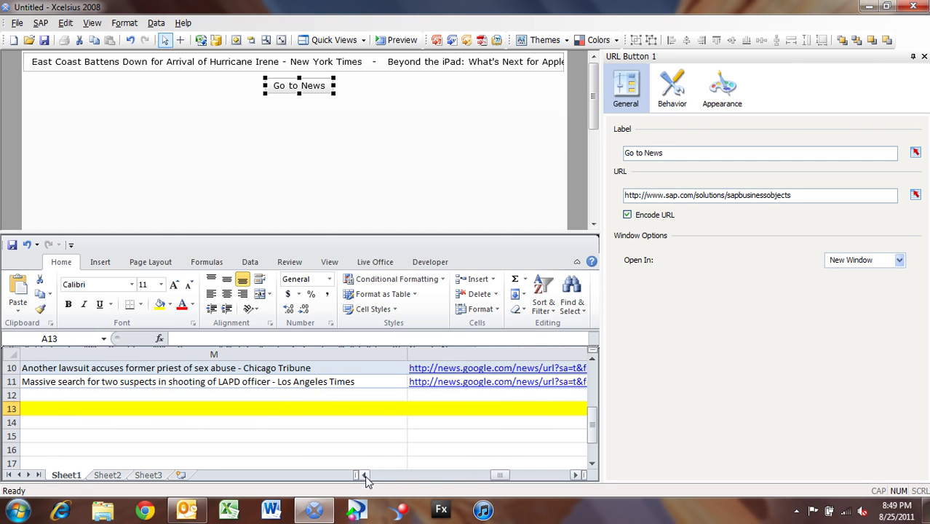
# - Bind the button's URL to cell Sheet1!$N$13
pyautogui.click(917, 197)
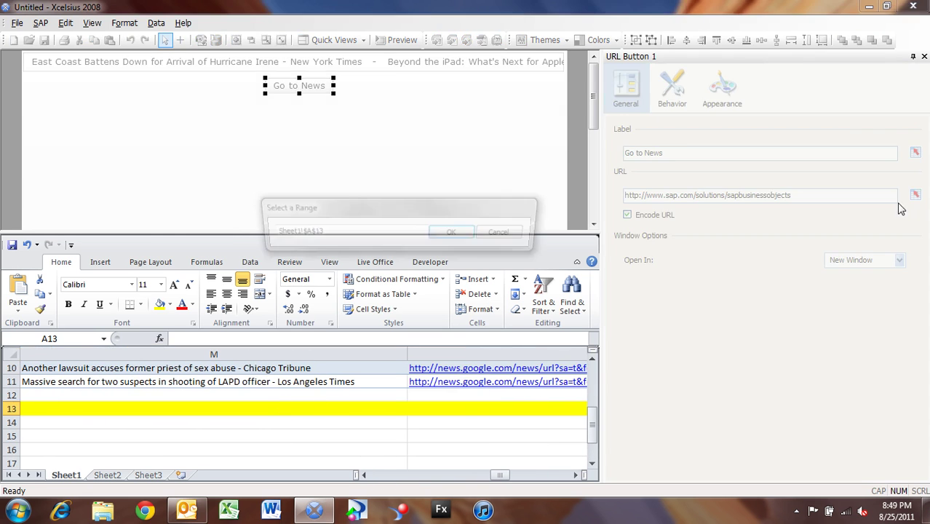
pyautogui.click(297, 407)
pyautogui.click(466, 409)
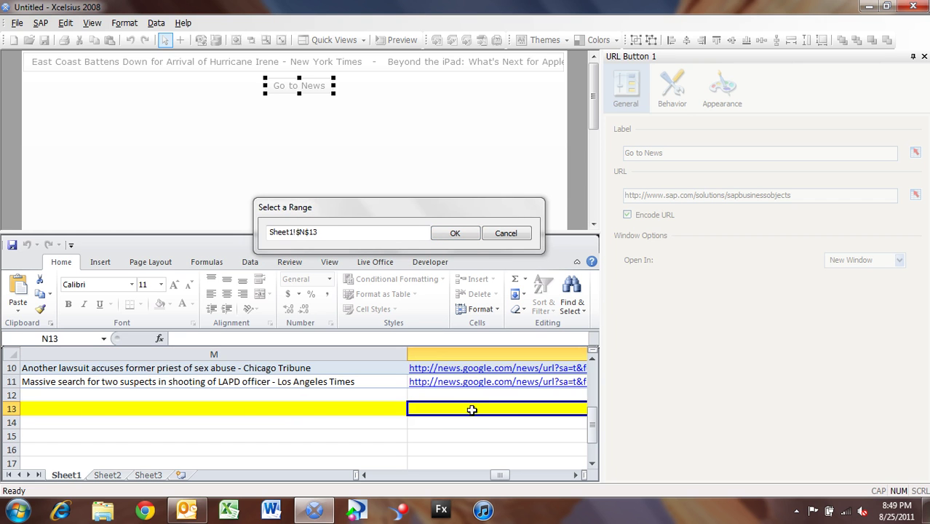
pyautogui.click(576, 475)
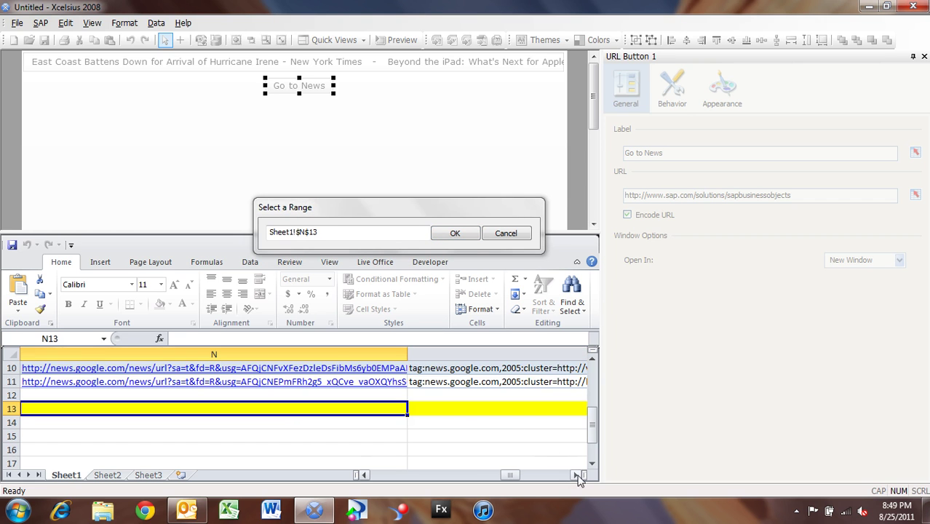
pyautogui.click(455, 235)
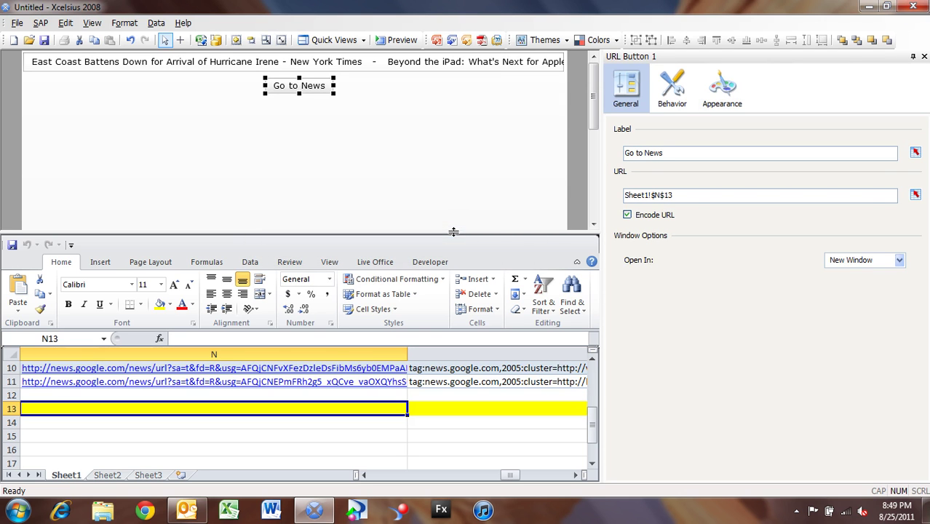
# - Preview, open the Hurricane Irene article via Go to News, then close the browser
pyautogui.click(396, 42)
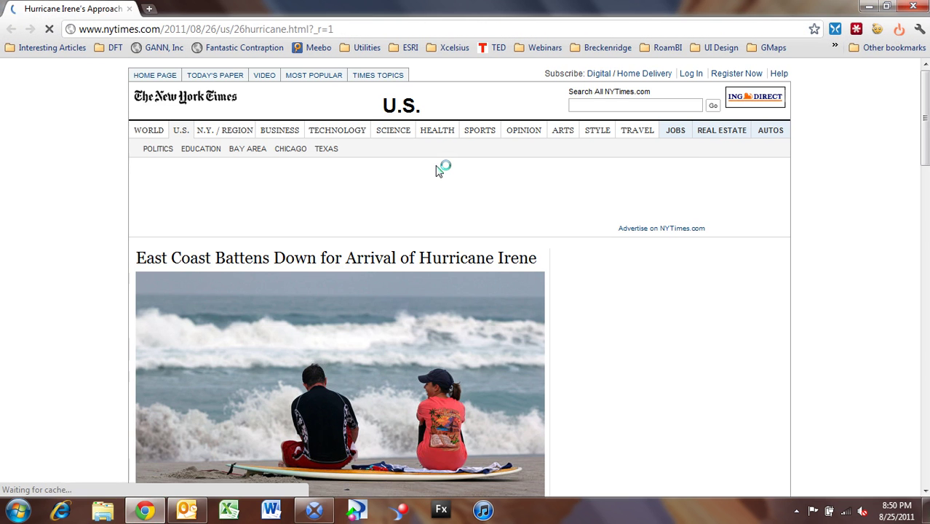
pyautogui.click(914, 7)
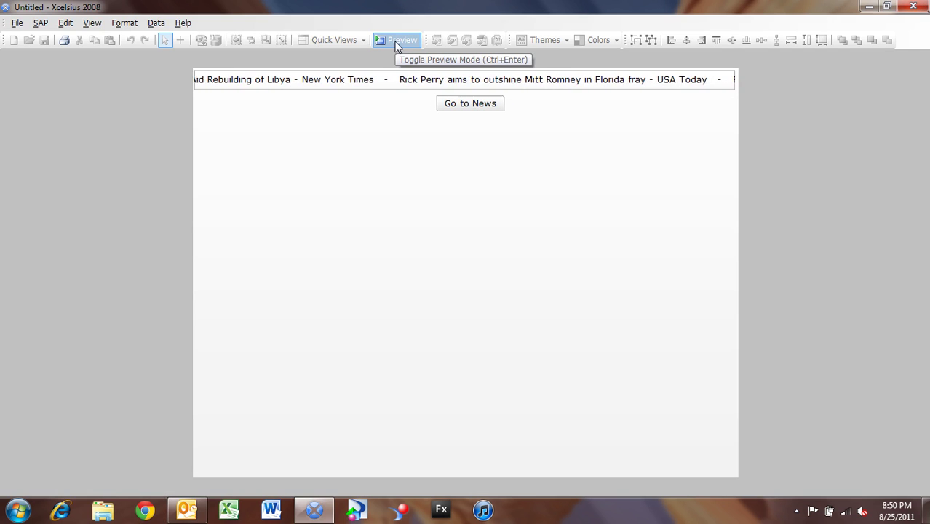
# - Pick the Rick Perry headline in the ticker, then exit preview mode
pyautogui.click(405, 83)
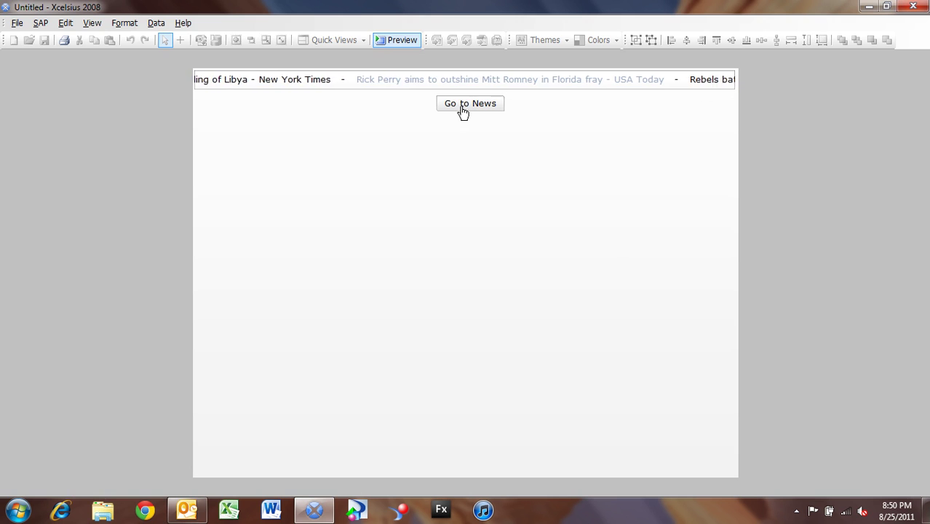
pyautogui.click(408, 40)
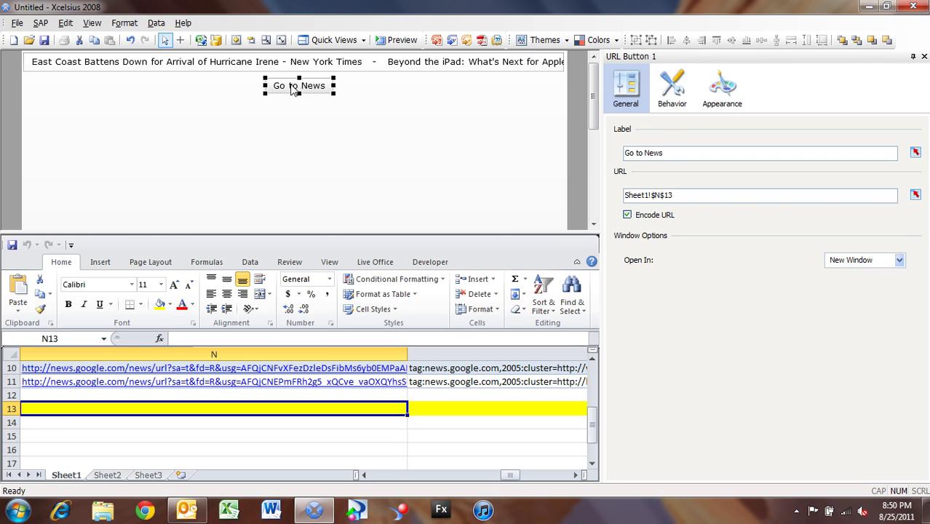
# - Set the button's Behavior > Common Trigger Cell to Sheet1!$N$13
pyautogui.click(671, 102)
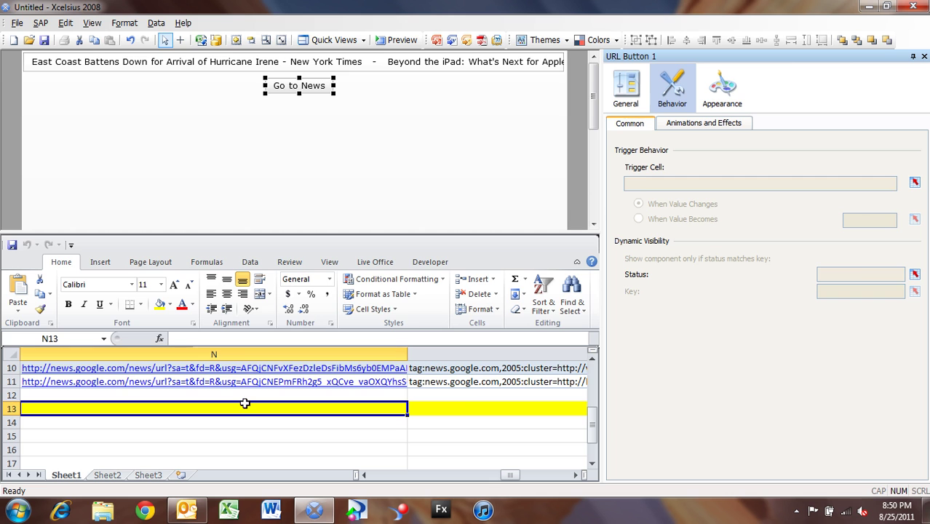
pyautogui.click(915, 182)
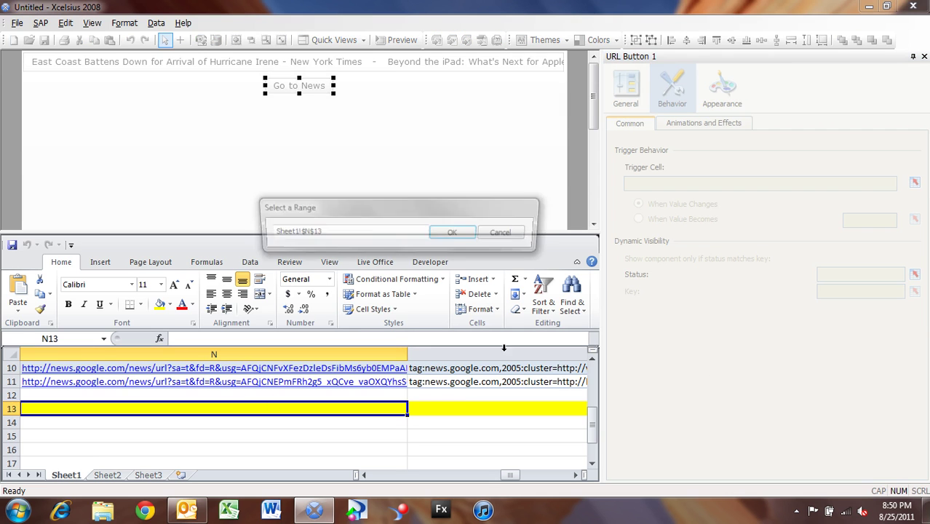
pyautogui.click(378, 404)
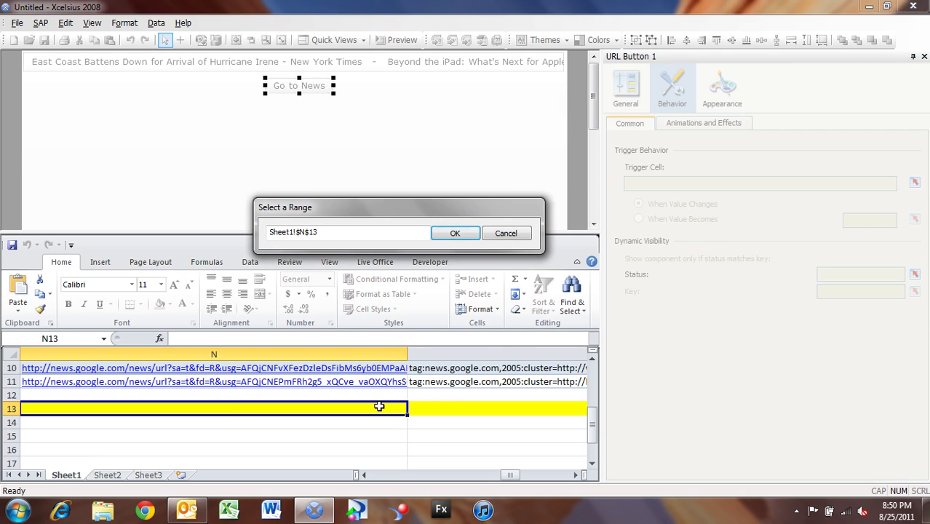
pyautogui.click(456, 233)
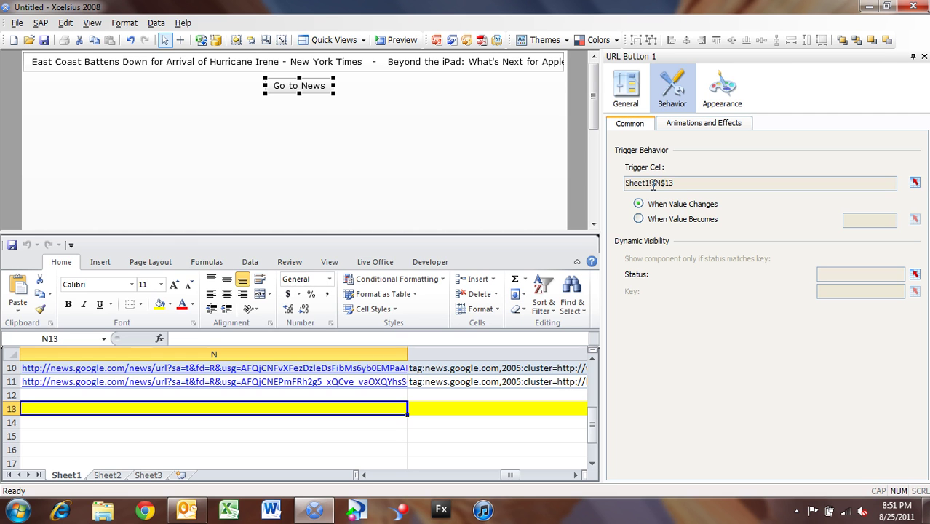
# - Preview, click the New York Times headline, view the article, then close it
pyautogui.click(396, 40)
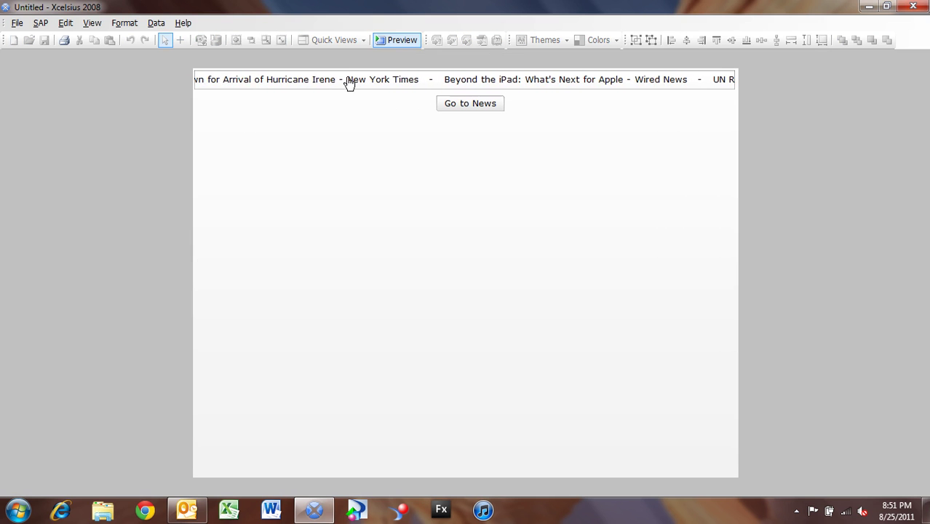
pyautogui.click(341, 85)
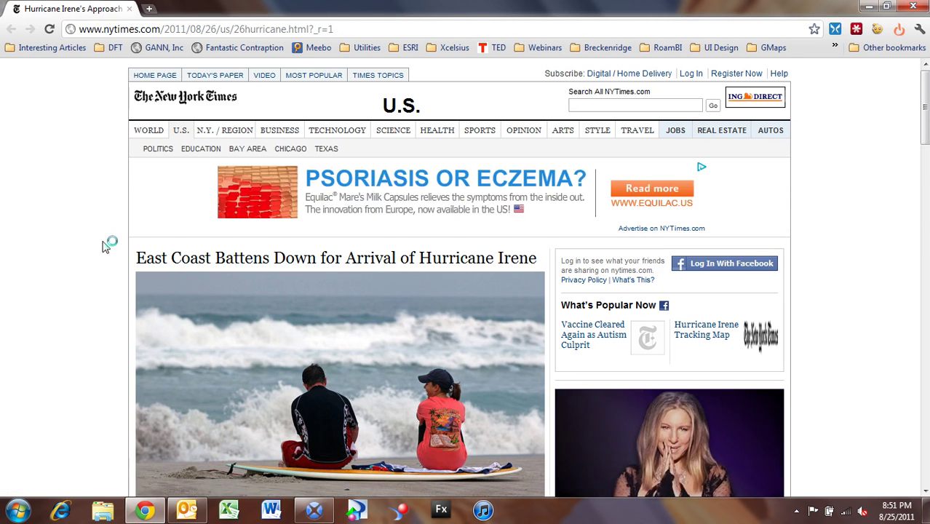
pyautogui.scroll(-3, 102, 246)
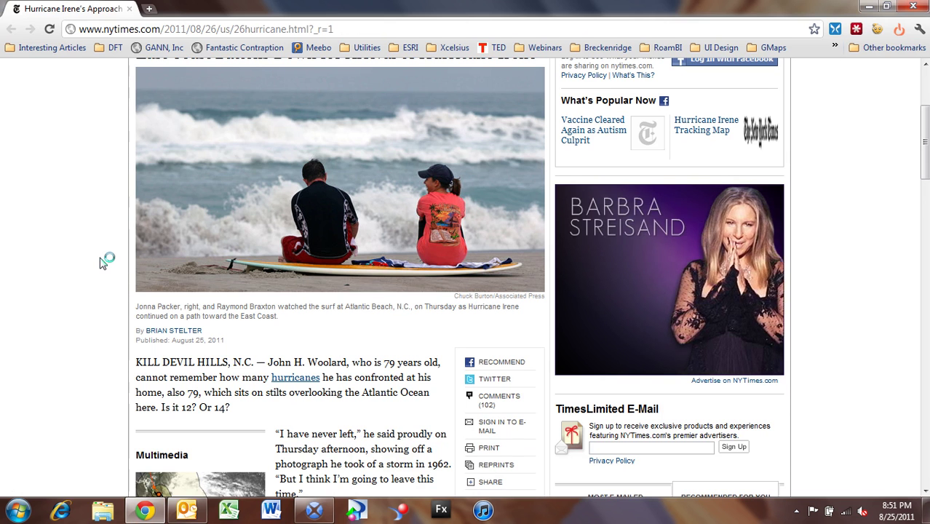
pyautogui.click(925, 7)
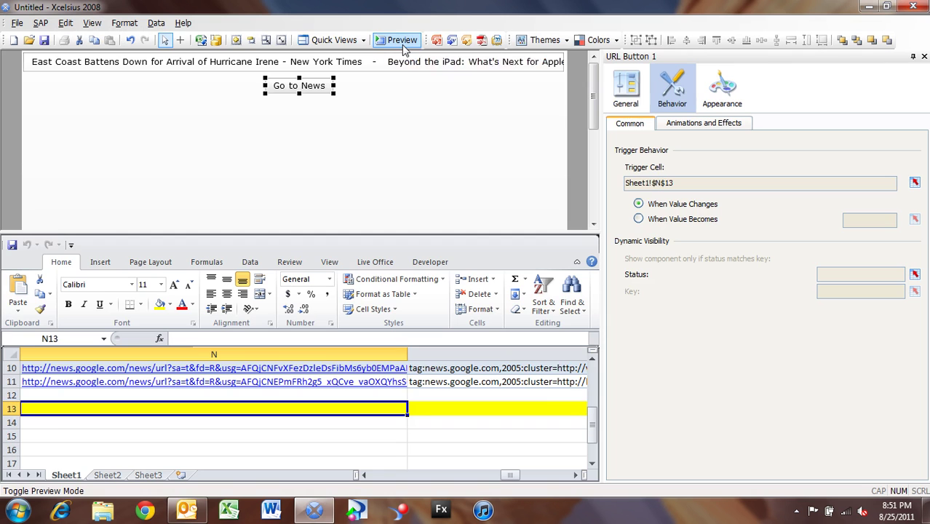
# - Drag the Go to News button onto the ticker and send it to back
pyautogui.click(402, 41)
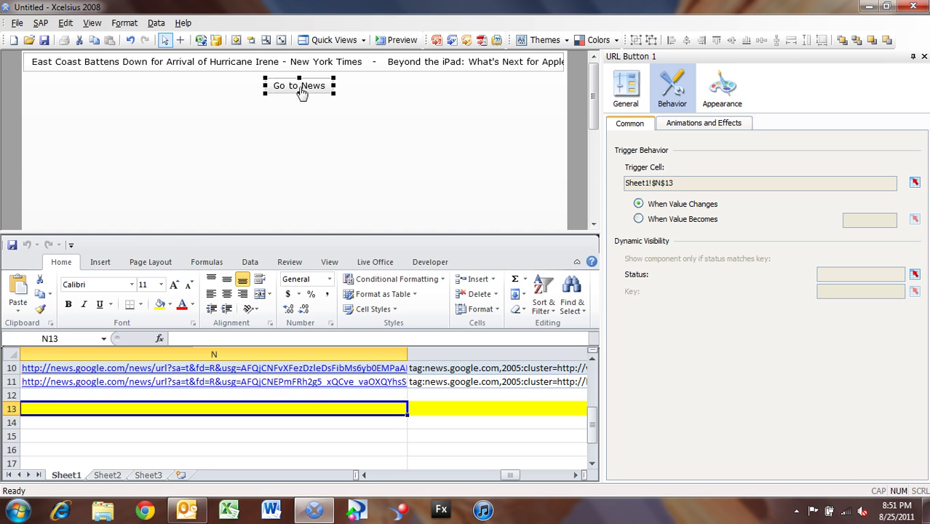
pyautogui.moveTo(300, 90); pyautogui.dragTo(308, 64)
pyautogui.rightClick(309, 66)
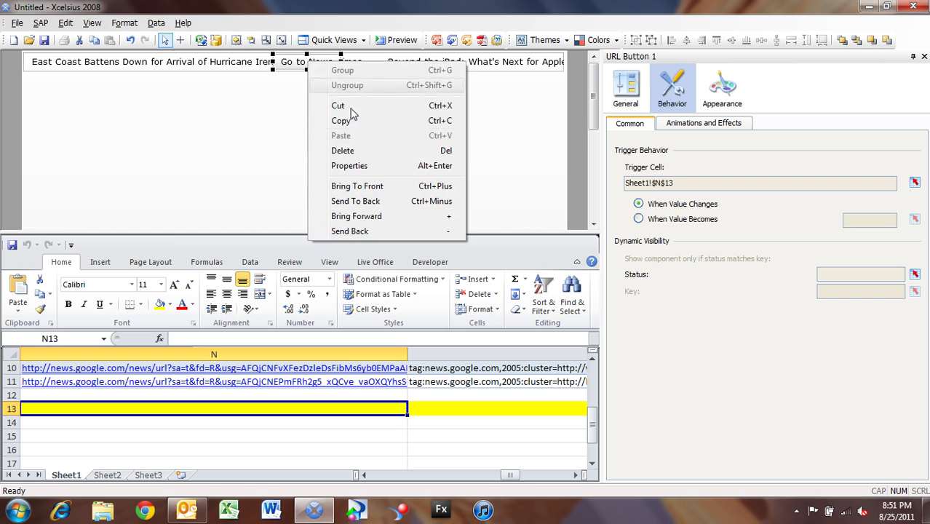
pyautogui.click(368, 201)
pyautogui.click(345, 154)
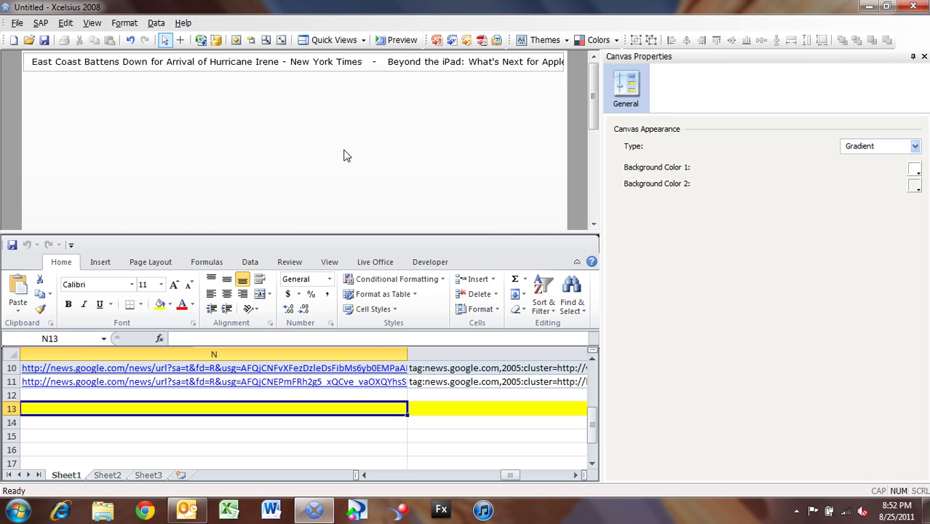
# - Undo, reselect the button, and send it behind the ticker once more
pyautogui.hotkey('ctrl', 'z')
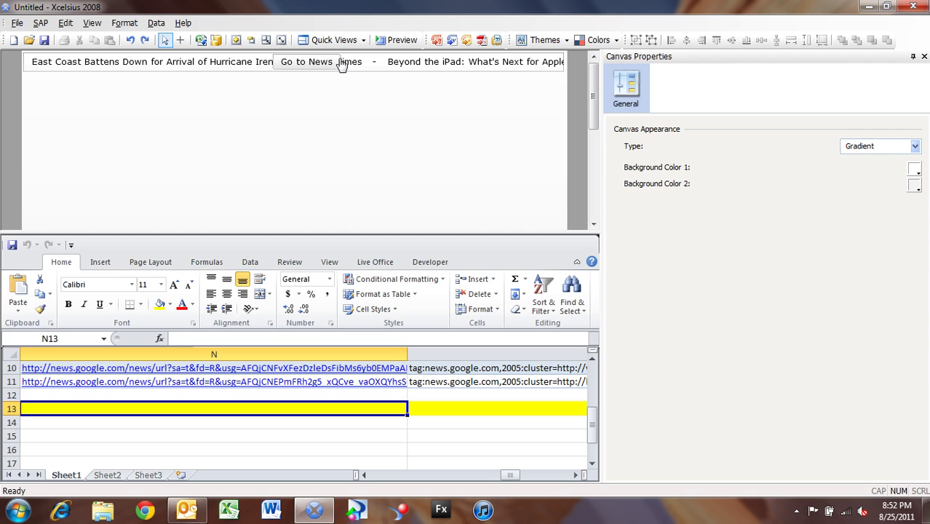
pyautogui.click(337, 66)
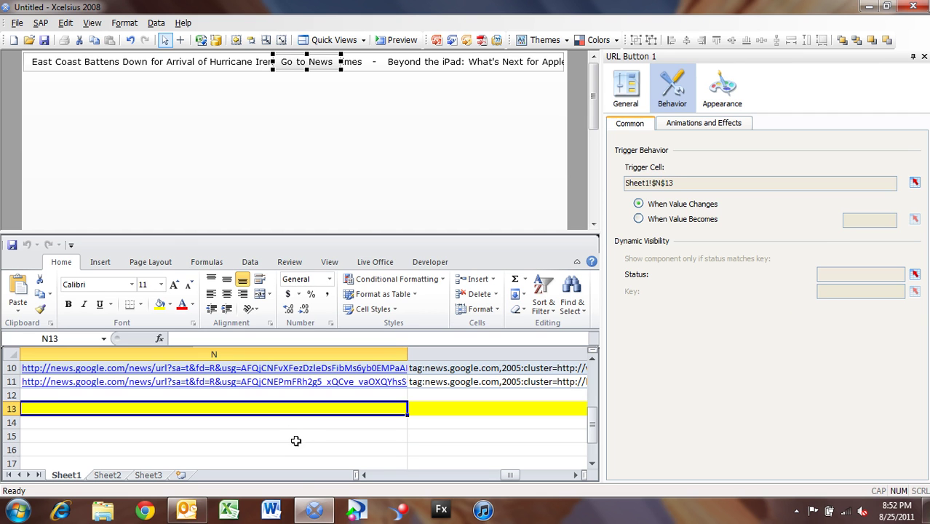
pyautogui.rightClick(298, 68)
pyautogui.click(367, 205)
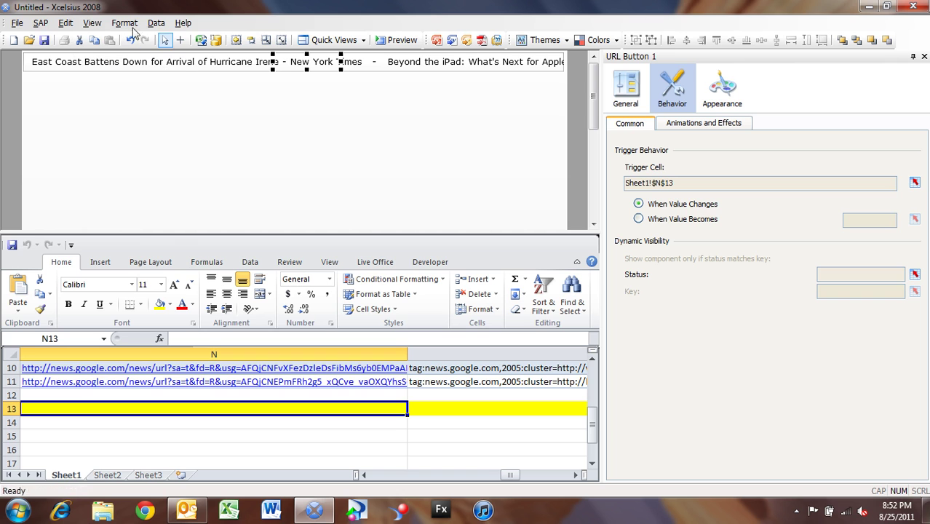
# - Add an Excel XML Maps connection in the Data > Connections manager
pyautogui.click(155, 23)
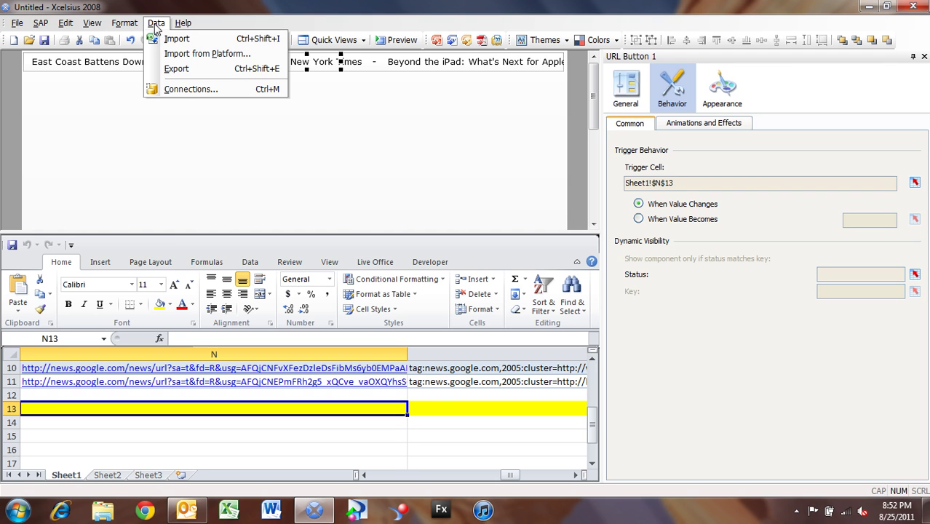
pyautogui.click(181, 94)
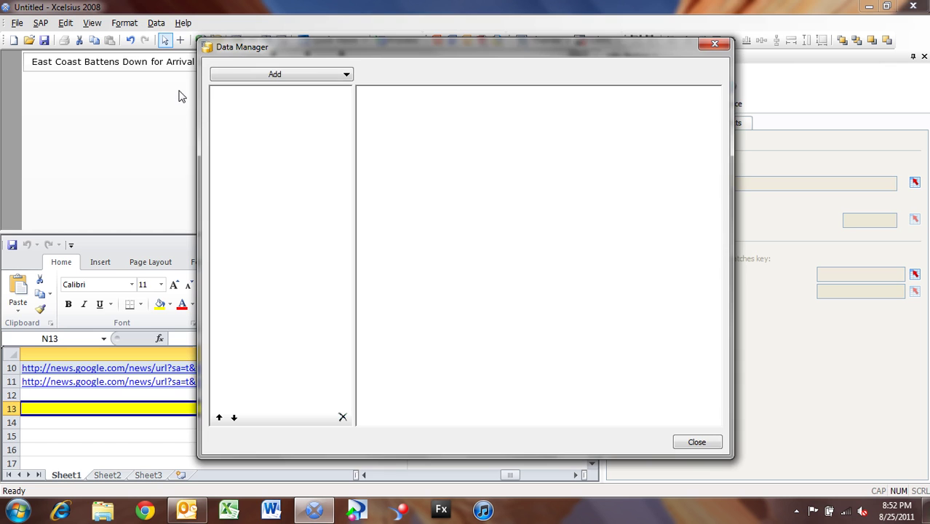
pyautogui.click(295, 76)
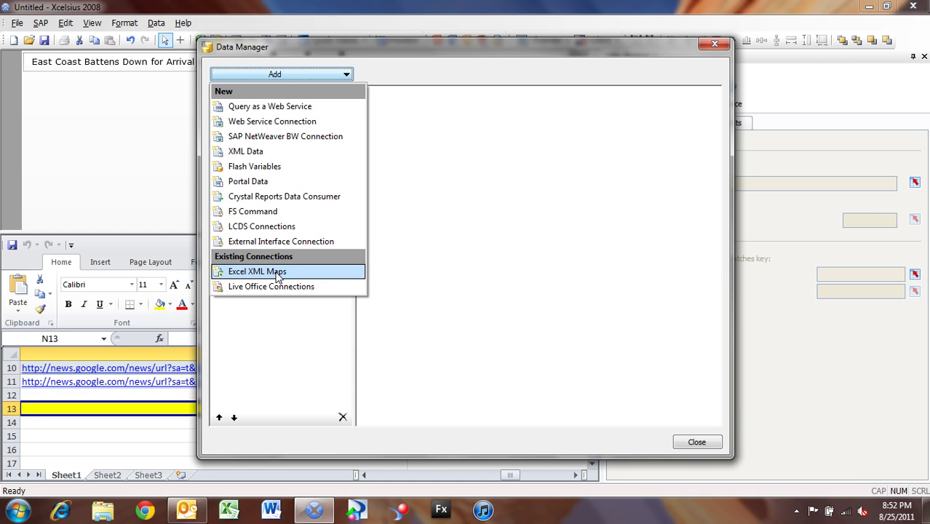
pyautogui.click(276, 272)
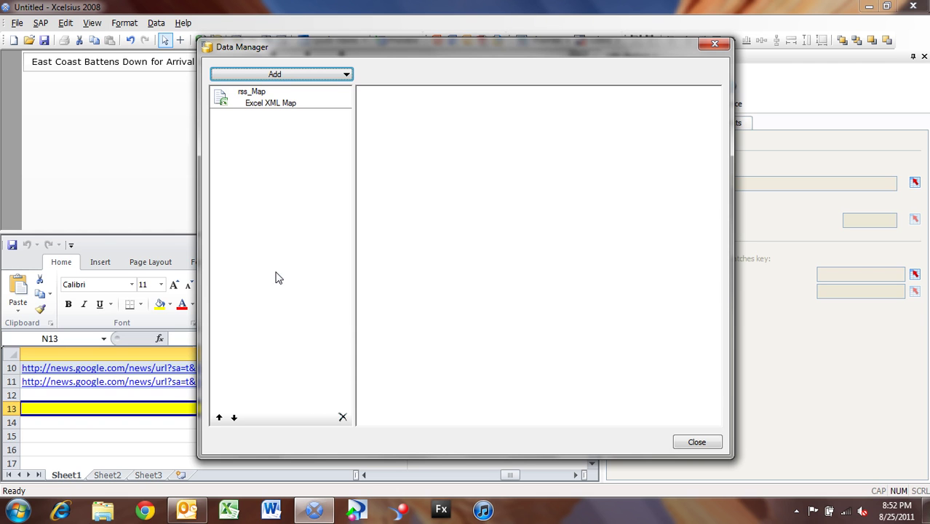
# - Review rss_Map's Definition and Usage settings, then close the manager
pyautogui.click(286, 102)
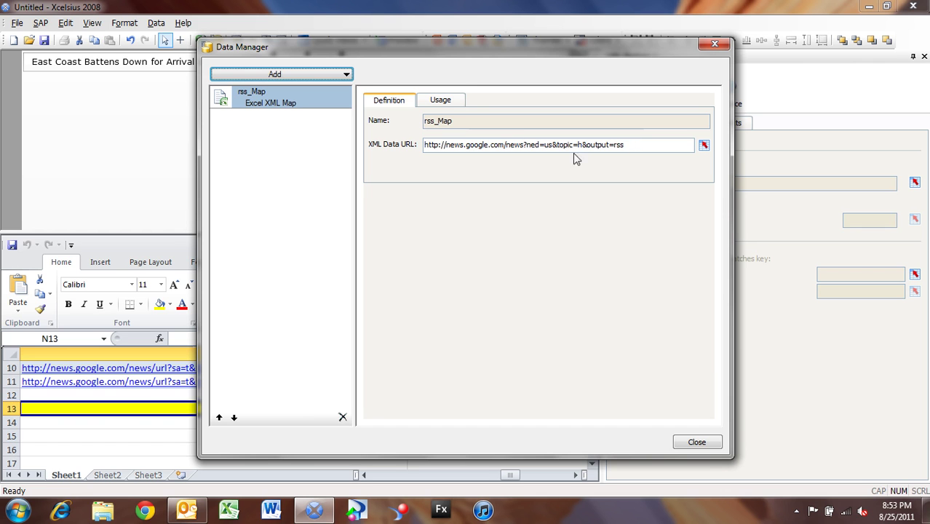
pyautogui.click(442, 102)
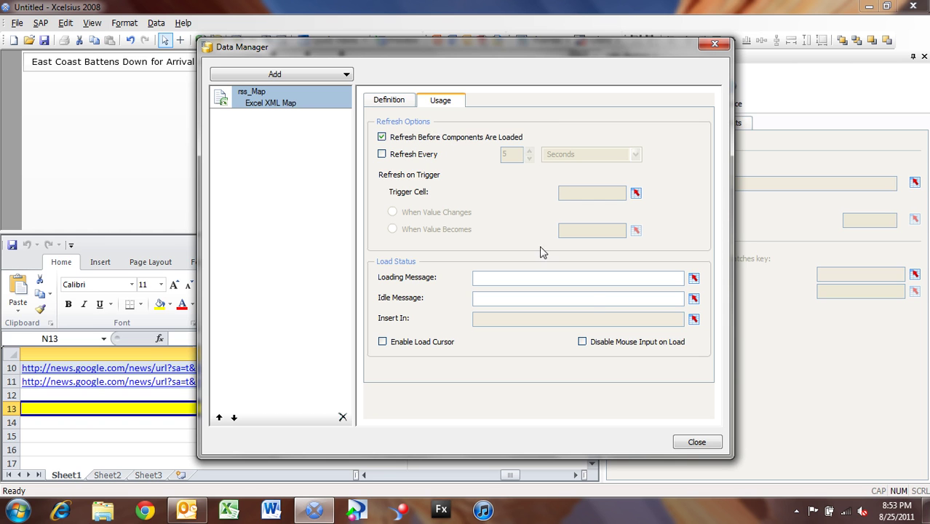
pyautogui.click(697, 442)
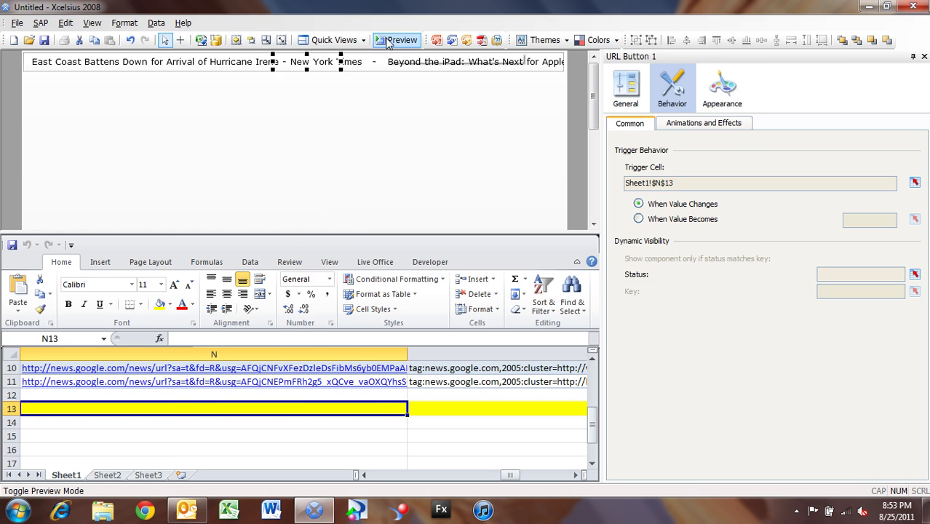
pyautogui.click(386, 41)
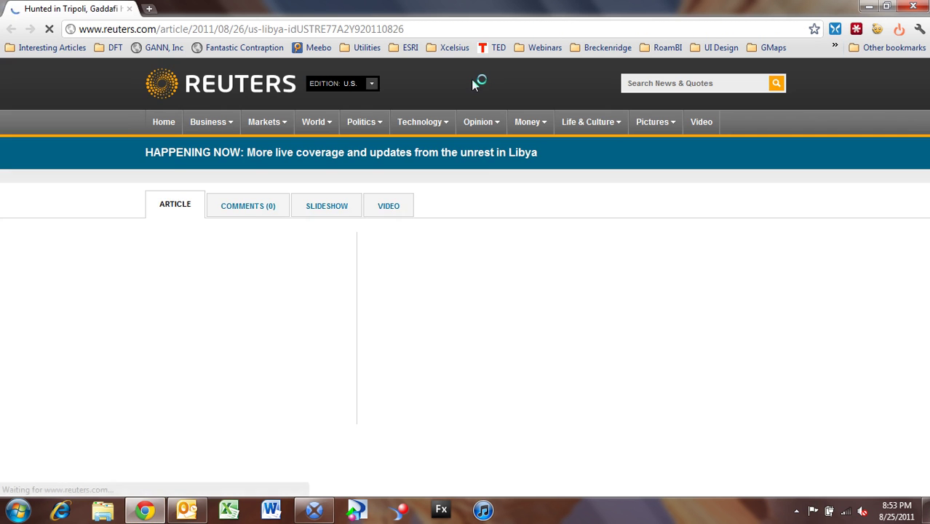
pyautogui.click(916, 7)
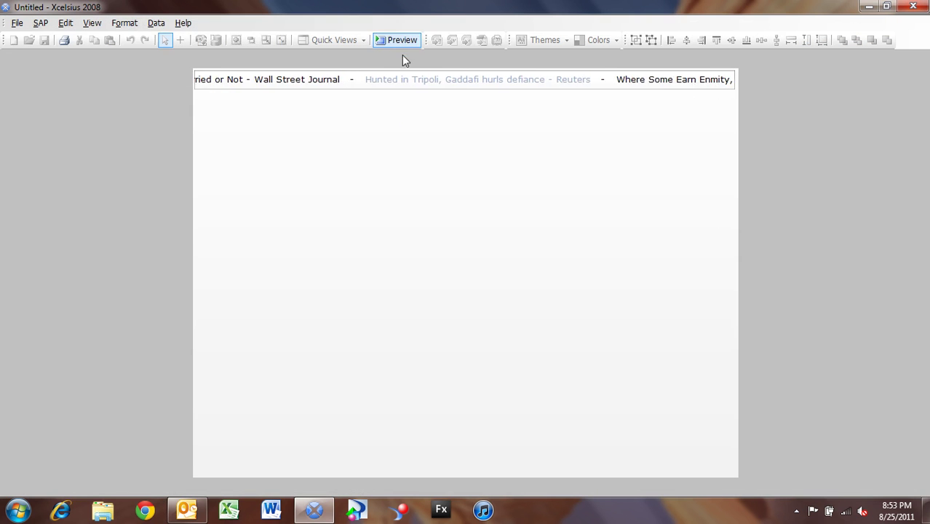
pyautogui.click(396, 41)
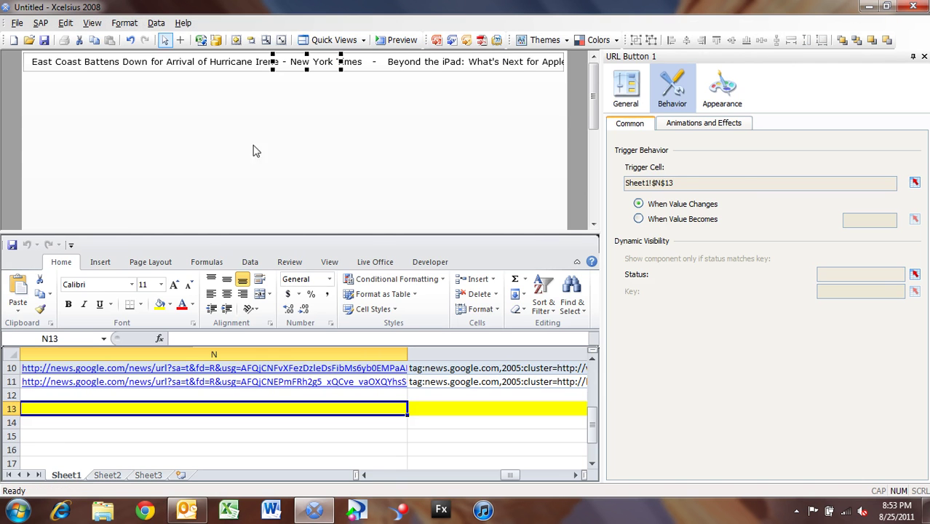
# - Enable the load cursor for the rss_Map connection, leaving Refresh Every switched off
pyautogui.click(156, 23)
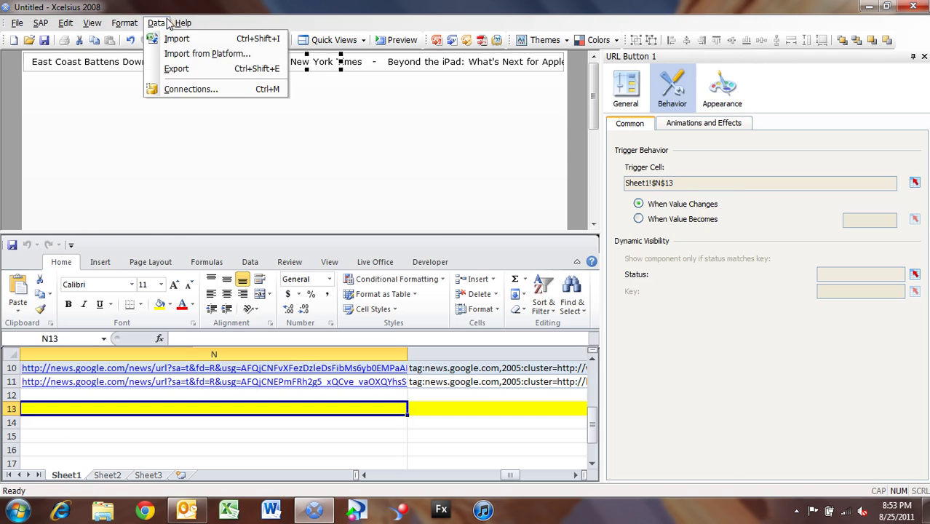
pyautogui.click(182, 89)
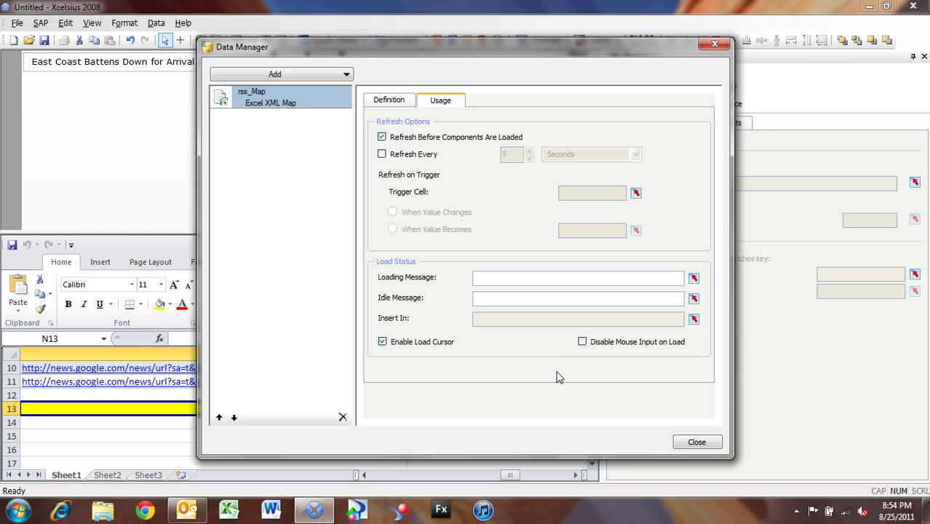
pyautogui.click(417, 158)
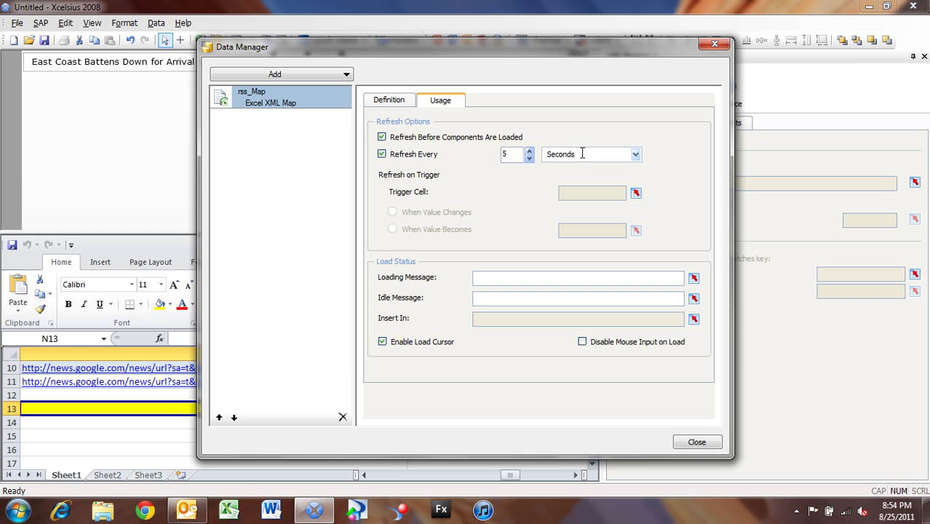
pyautogui.click(635, 154)
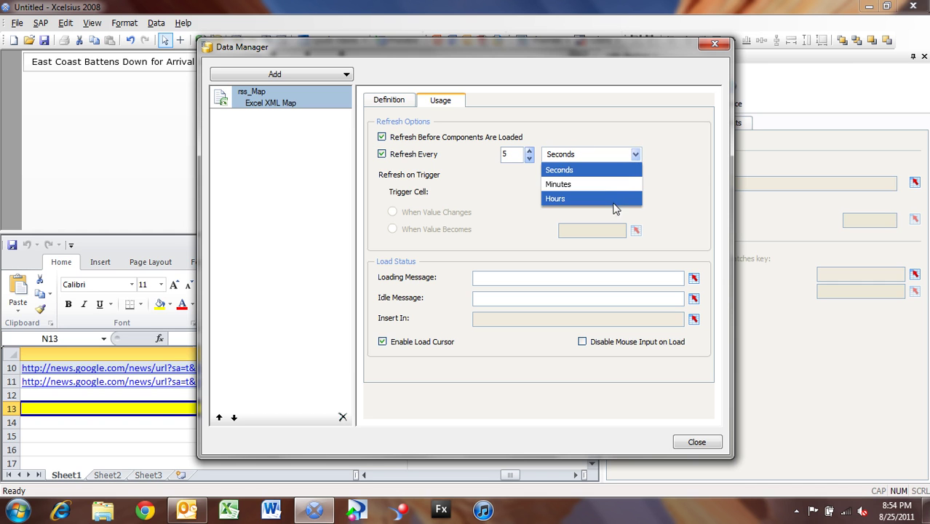
pyautogui.click(662, 152)
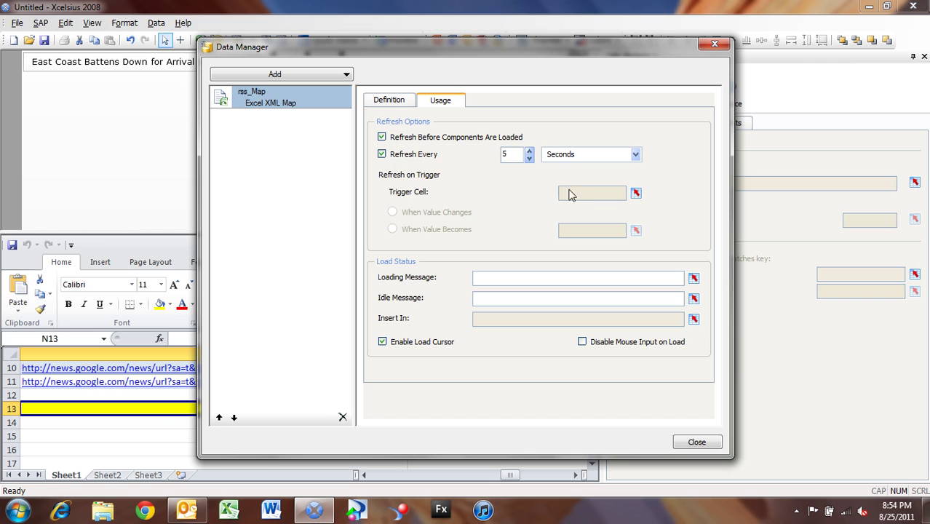
pyautogui.click(399, 156)
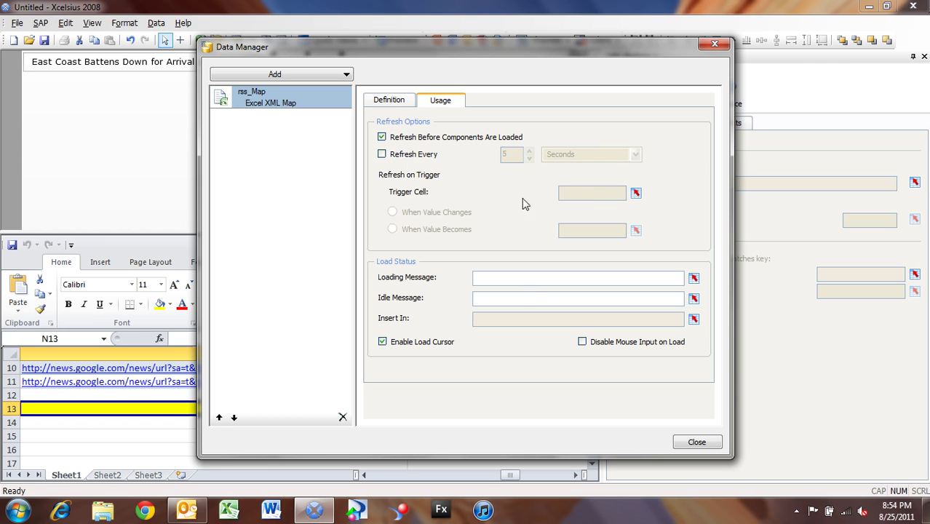
pyautogui.click(703, 444)
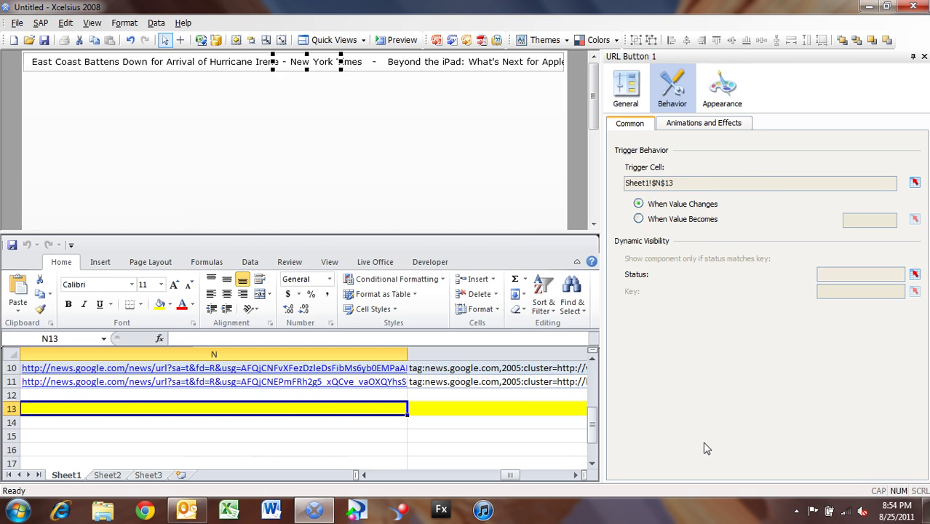
# - Place a Label from the Text components group below the ticker and widen it
pyautogui.click(92, 23)
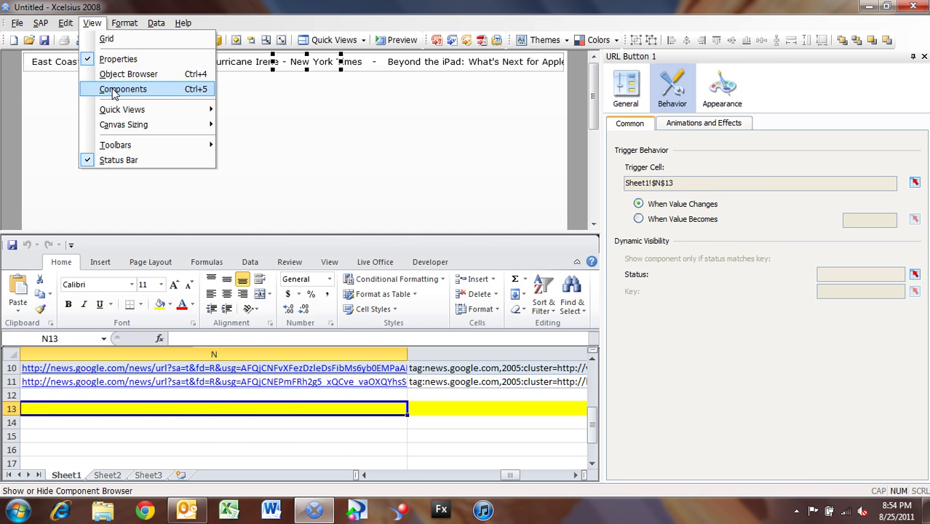
pyautogui.click(113, 90)
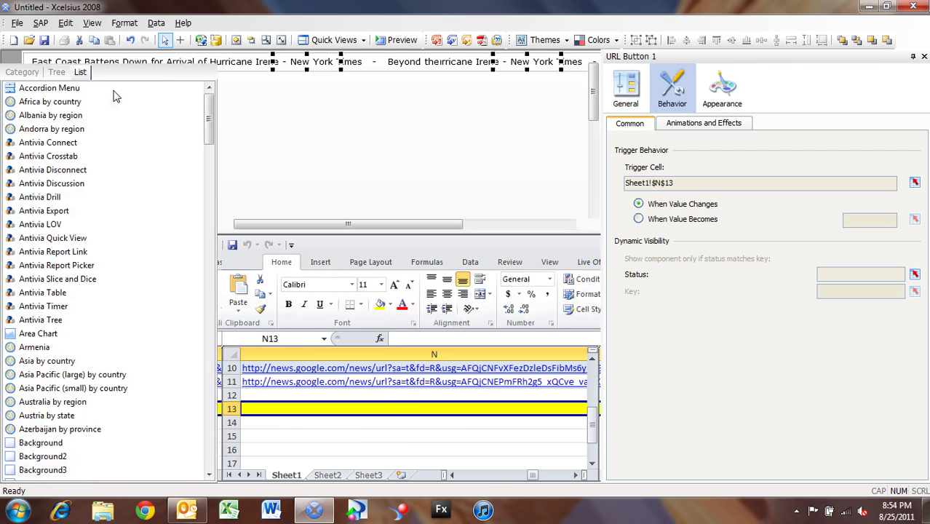
pyautogui.click(10, 90)
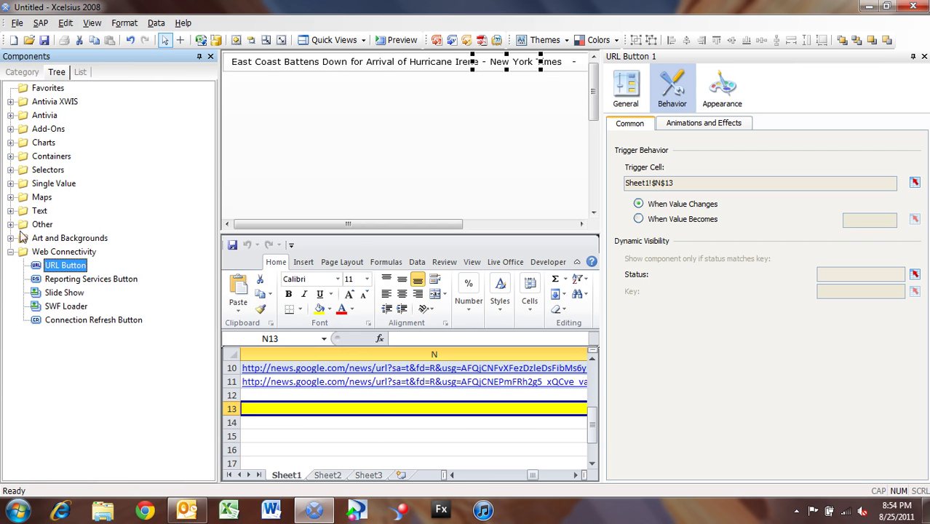
pyautogui.click(10, 211)
pyautogui.moveTo(216, 165); pyautogui.dragTo(264, 138)
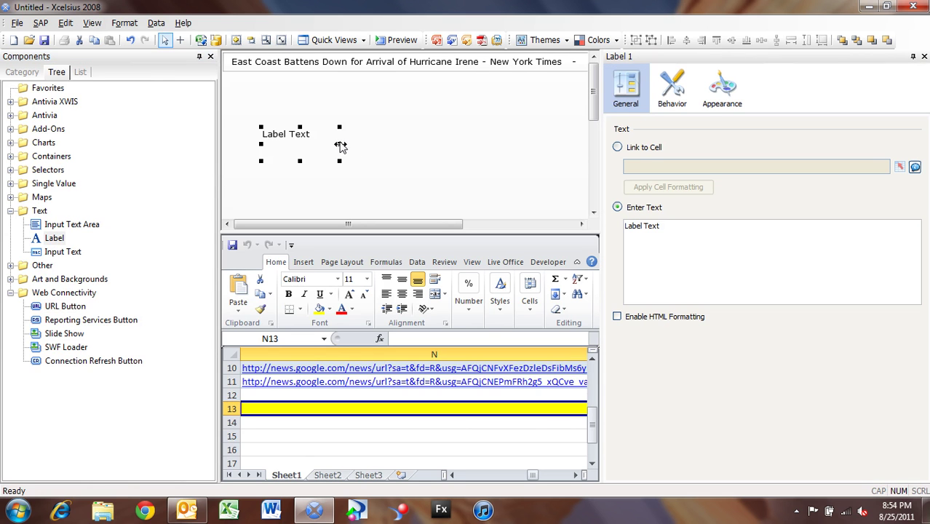
pyautogui.moveTo(339, 145); pyautogui.dragTo(556, 164)
# - Replace the label's placeholder text with the author's e-mail address and Twitter handle
pyautogui.tripleClick(691, 235)
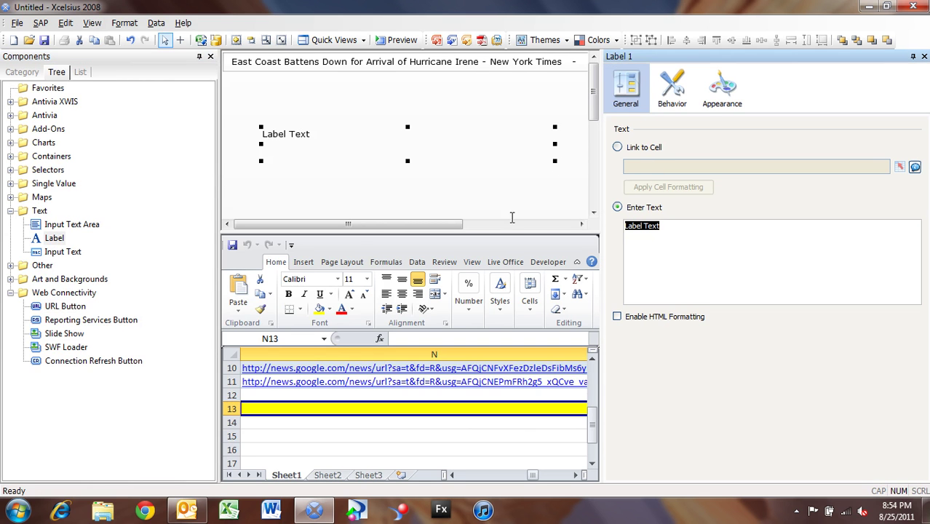
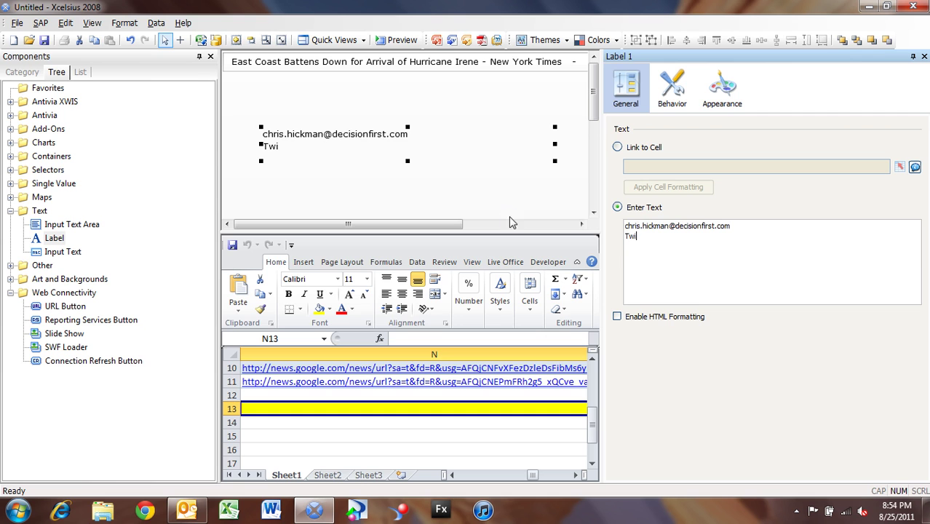
pyautogui.write('tter: @chickman72')
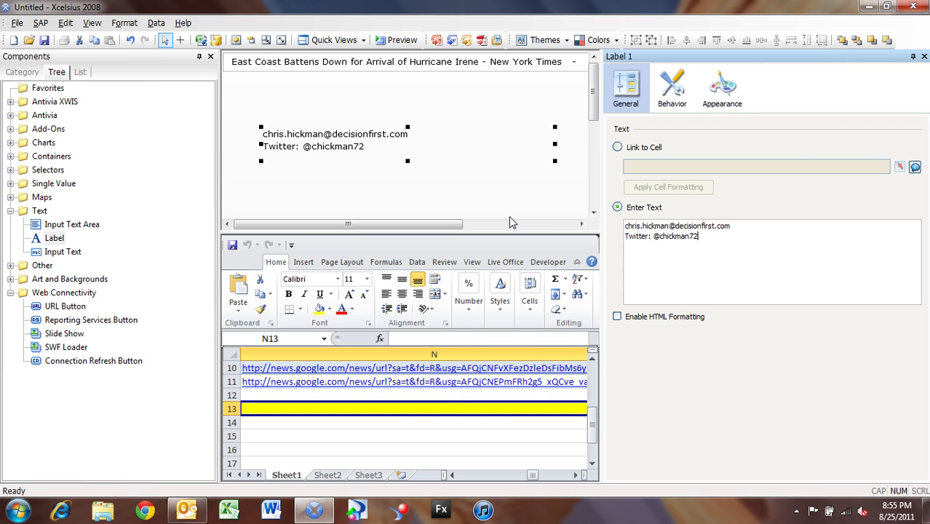
pyautogui.click(799, 511)
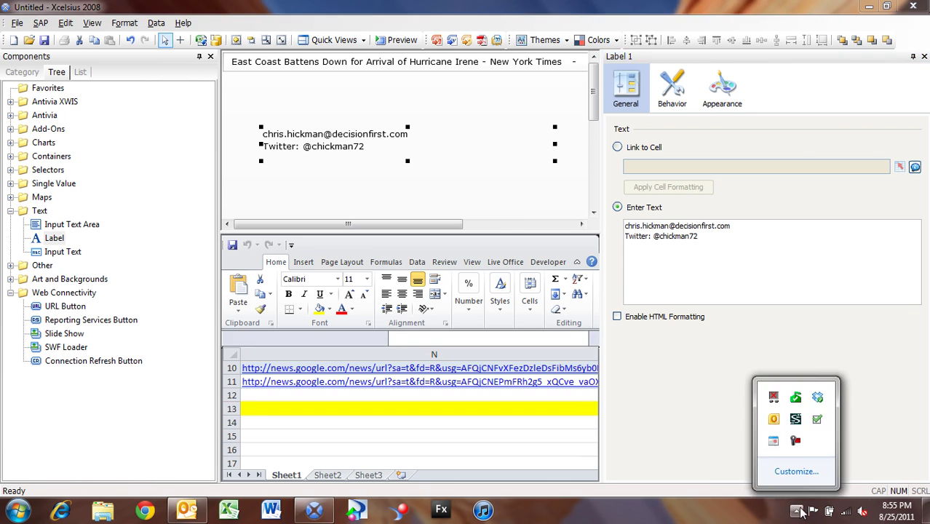
pyautogui.rightClick(795, 442)
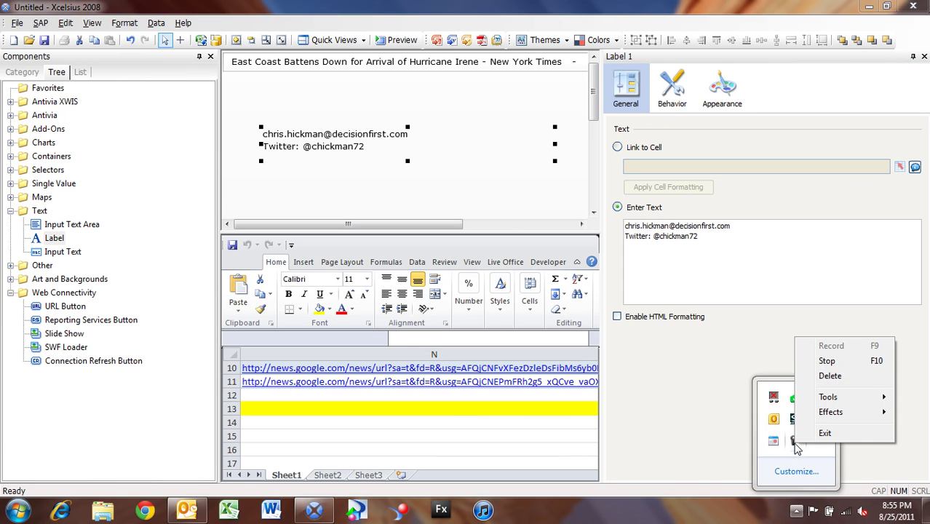